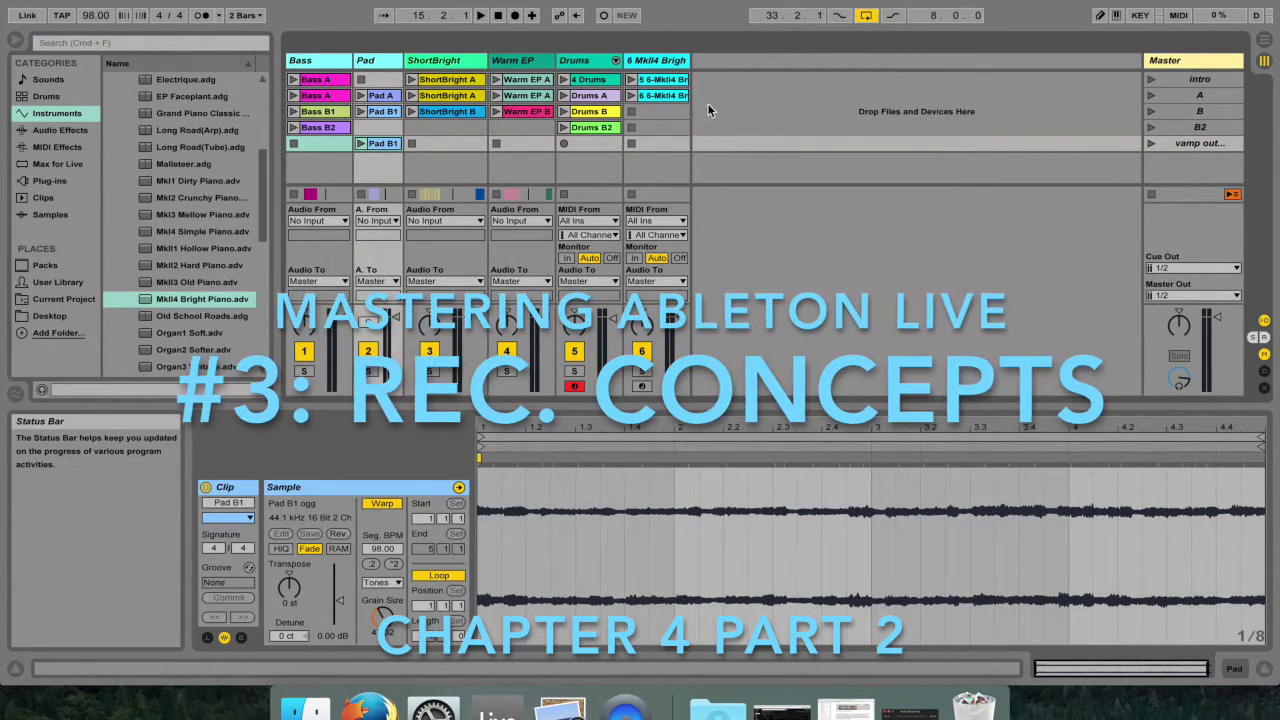
Step: Start recording the playing Session clips into the Arrangement and watch them there
click(515, 15)
key(Tab)
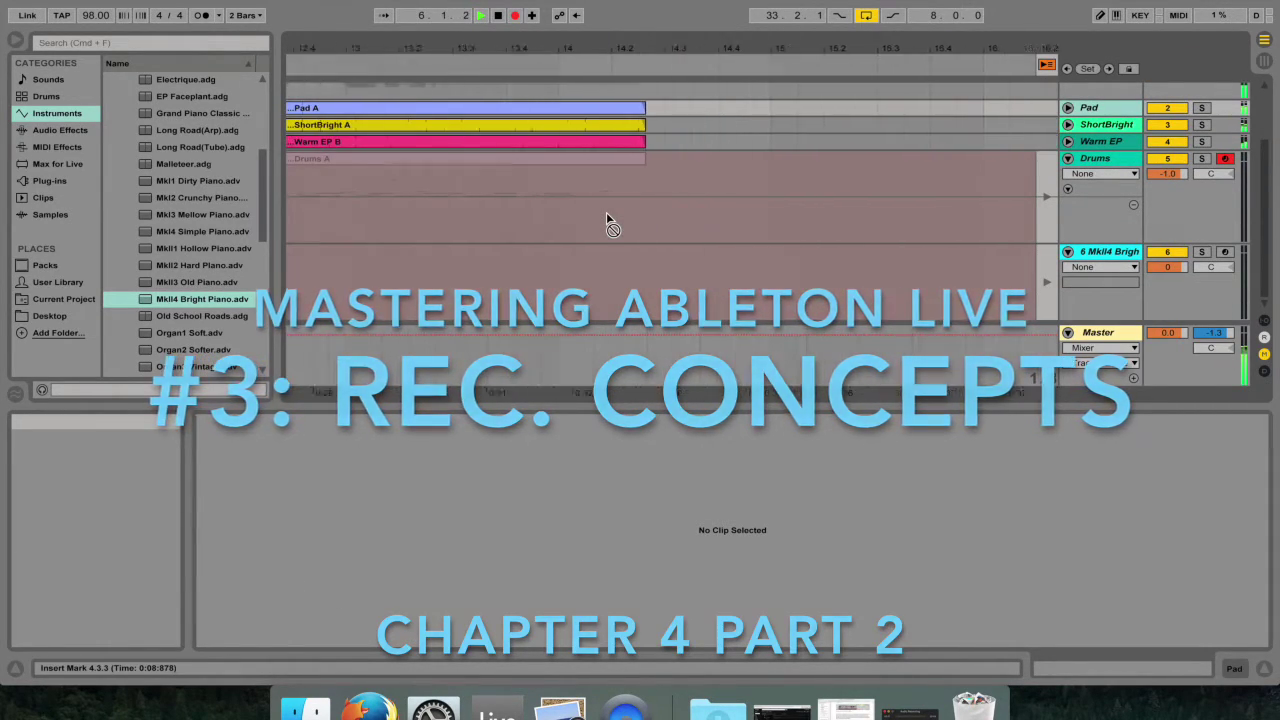
key(XF86AudioRaiseVolume)
Step: Stop the Arrangement recording, return to Session View, stop playback and arm the piano track
click(515, 15)
key(Tab)
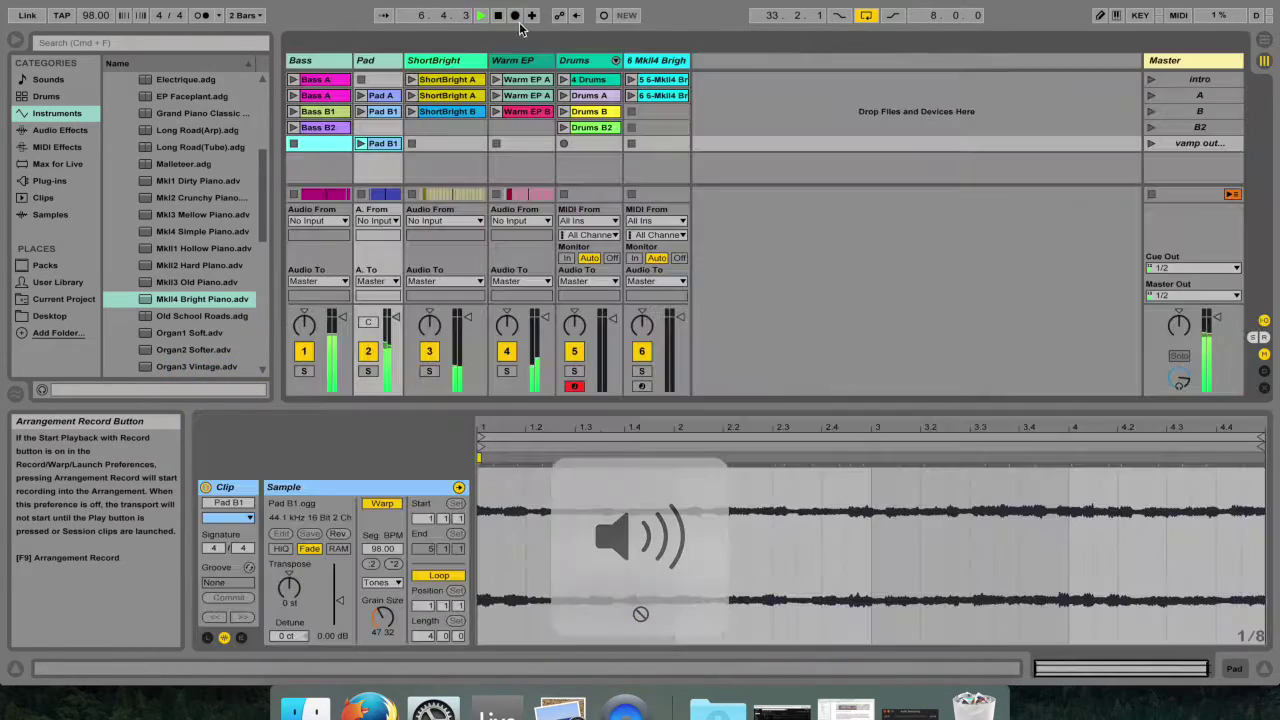
key(space)
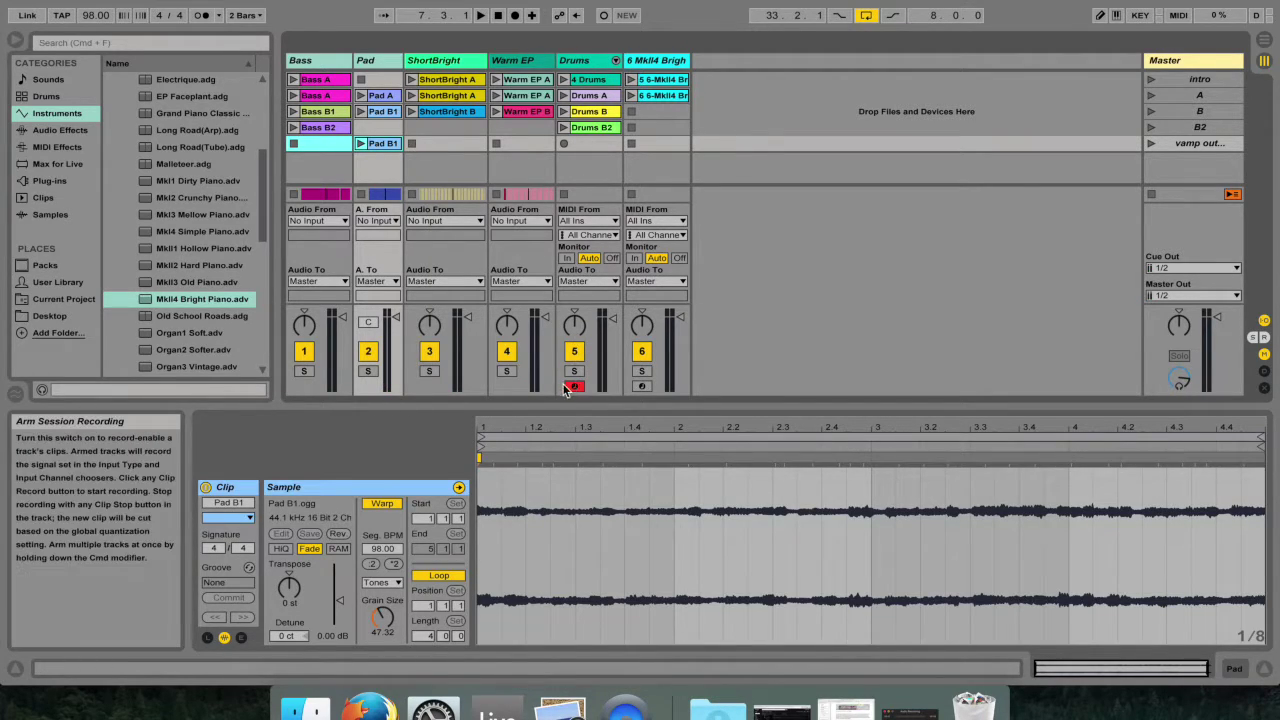
click(645, 385)
Step: Toggle arming on the Drums and piano tracks, leaving only 6 Mkll4 Bright Piano armed
click(641, 386)
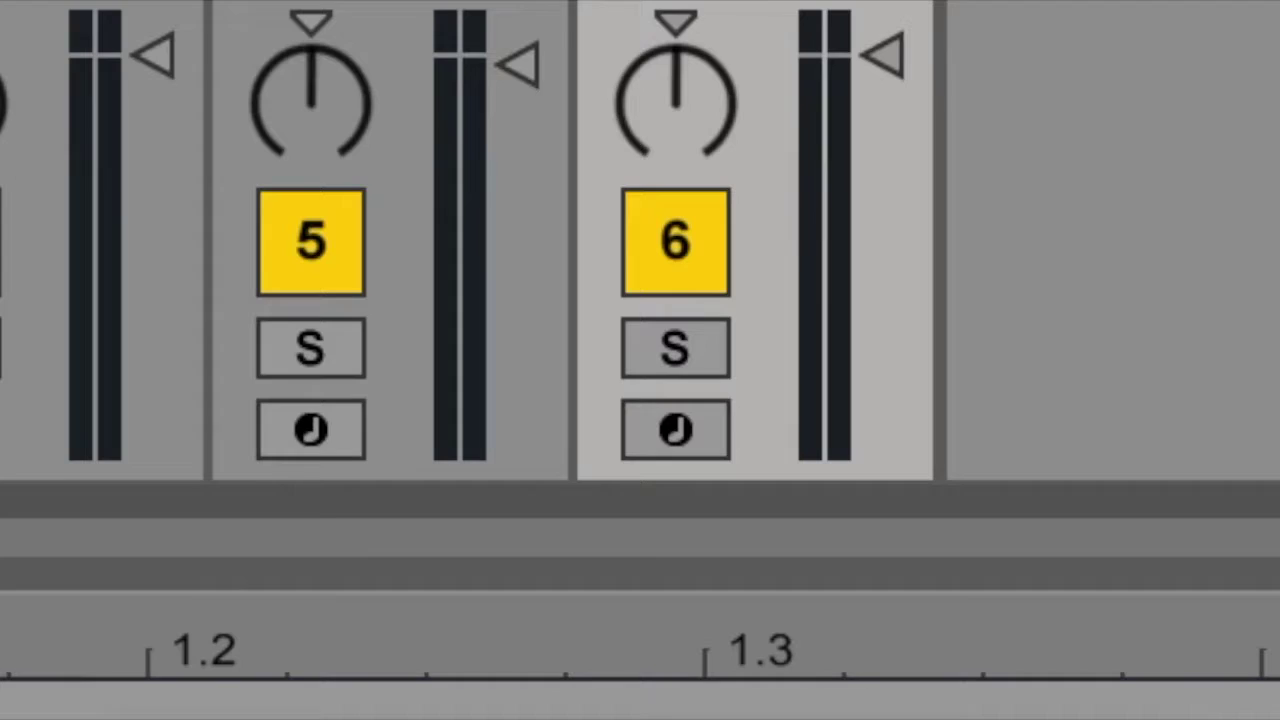
click(672, 452)
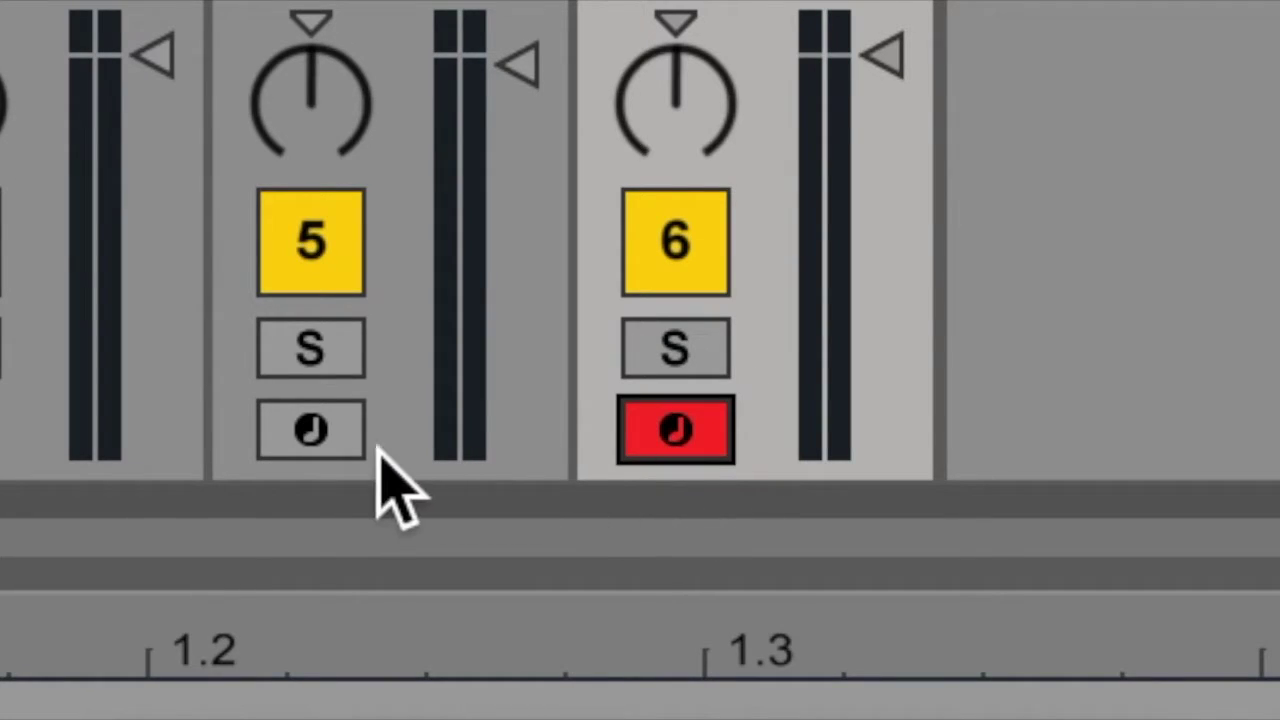
super+click(318, 450)
click(318, 450)
click(670, 452)
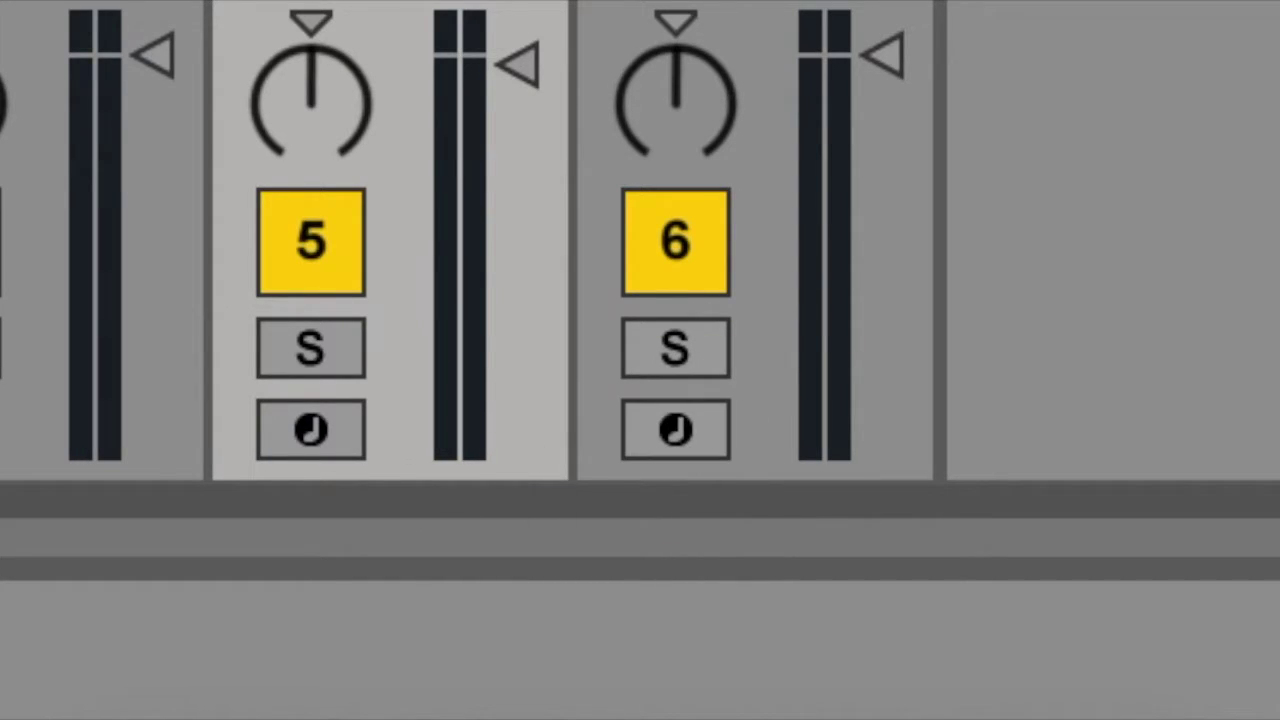
click(676, 430)
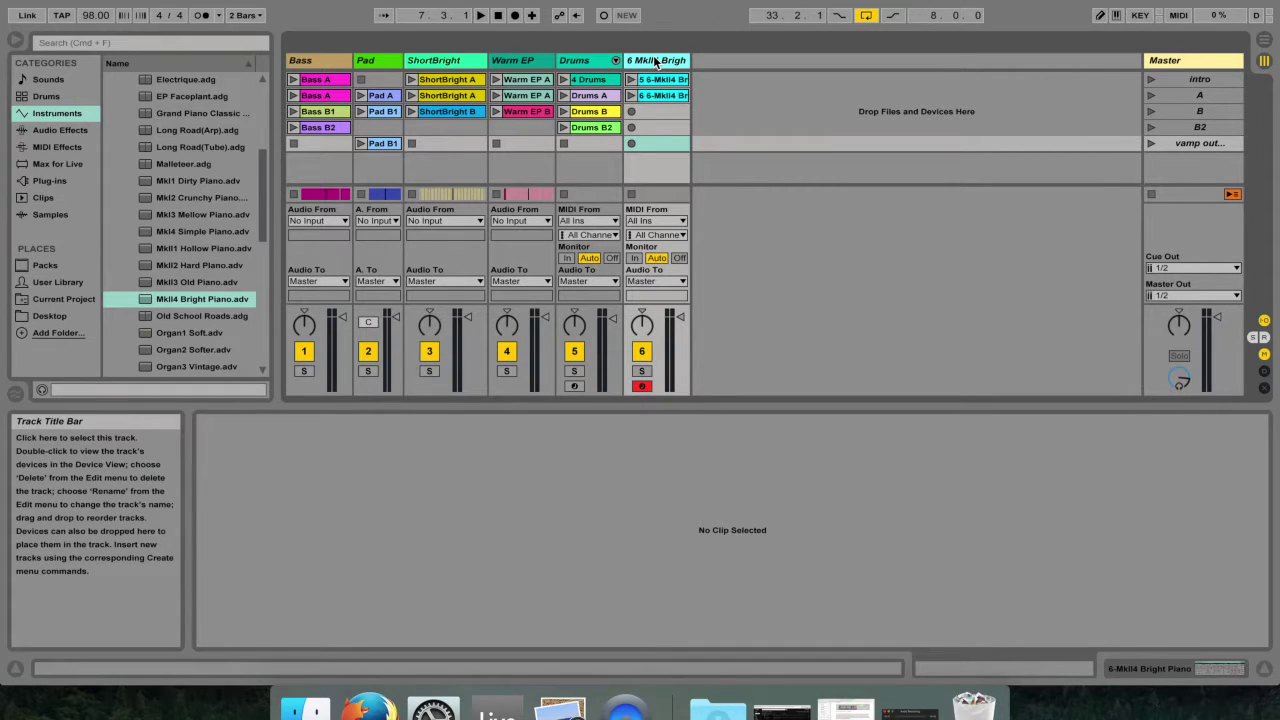
Step: Select the tracks and arm the Drums and piano tracks together
click(441, 63)
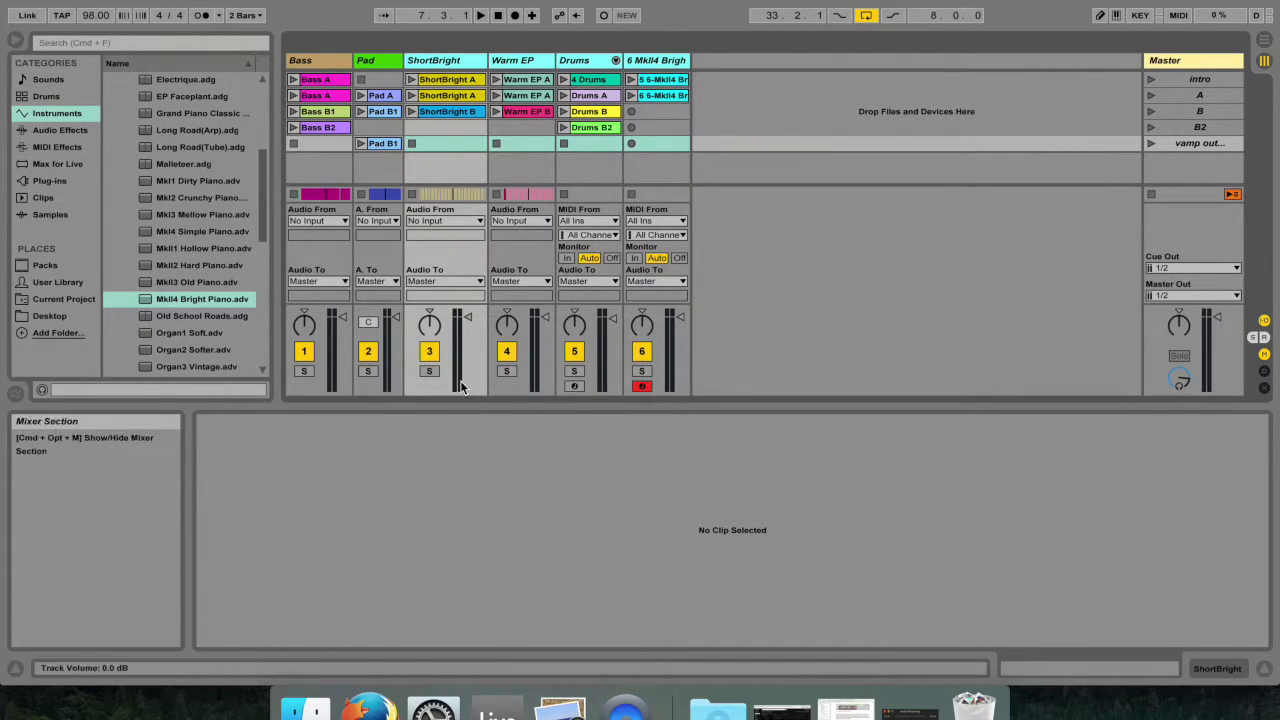
click(575, 386)
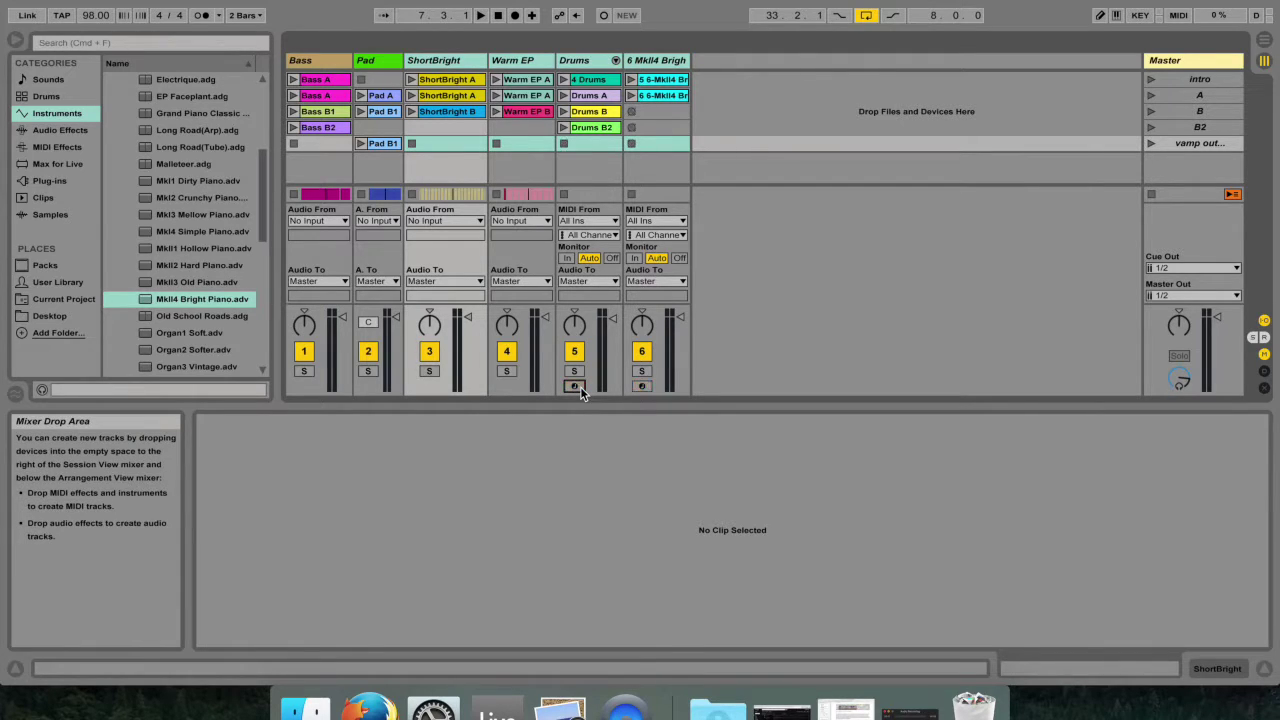
click(656, 60)
click(585, 60)
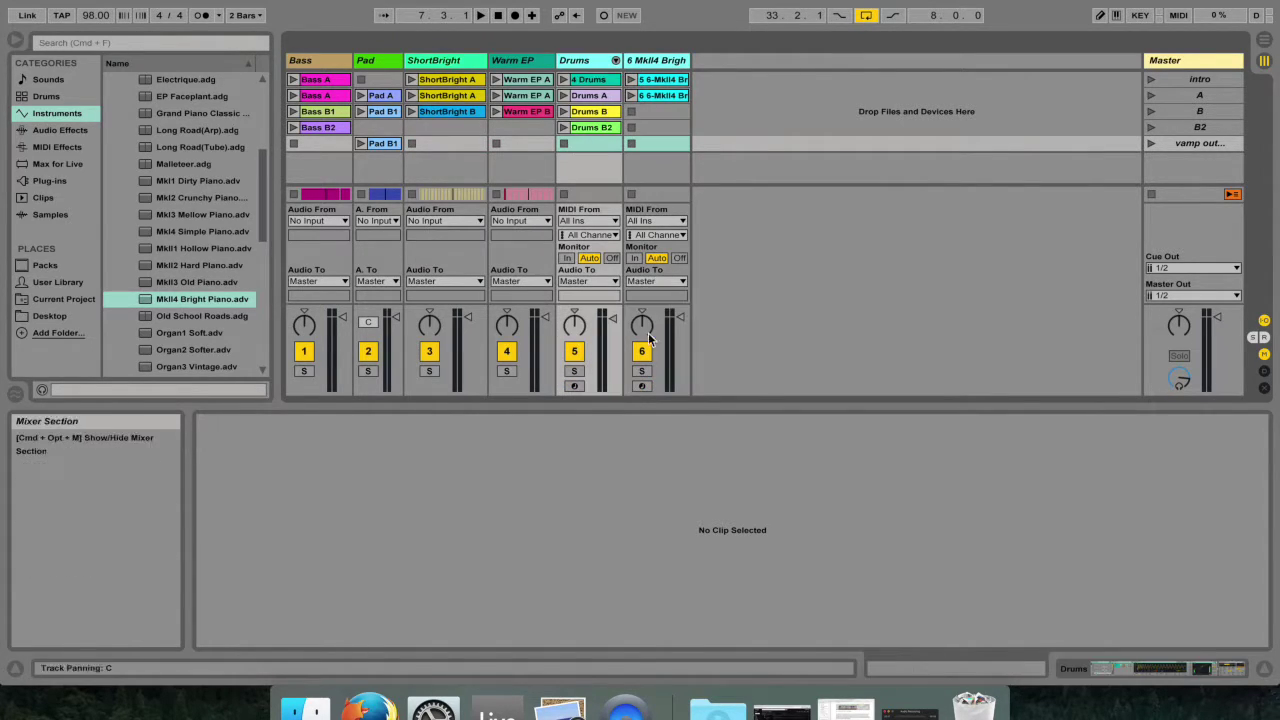
click(641, 386)
Step: Switch between the Drums and piano tracks, toggling their arming until neither is armed
click(604, 62)
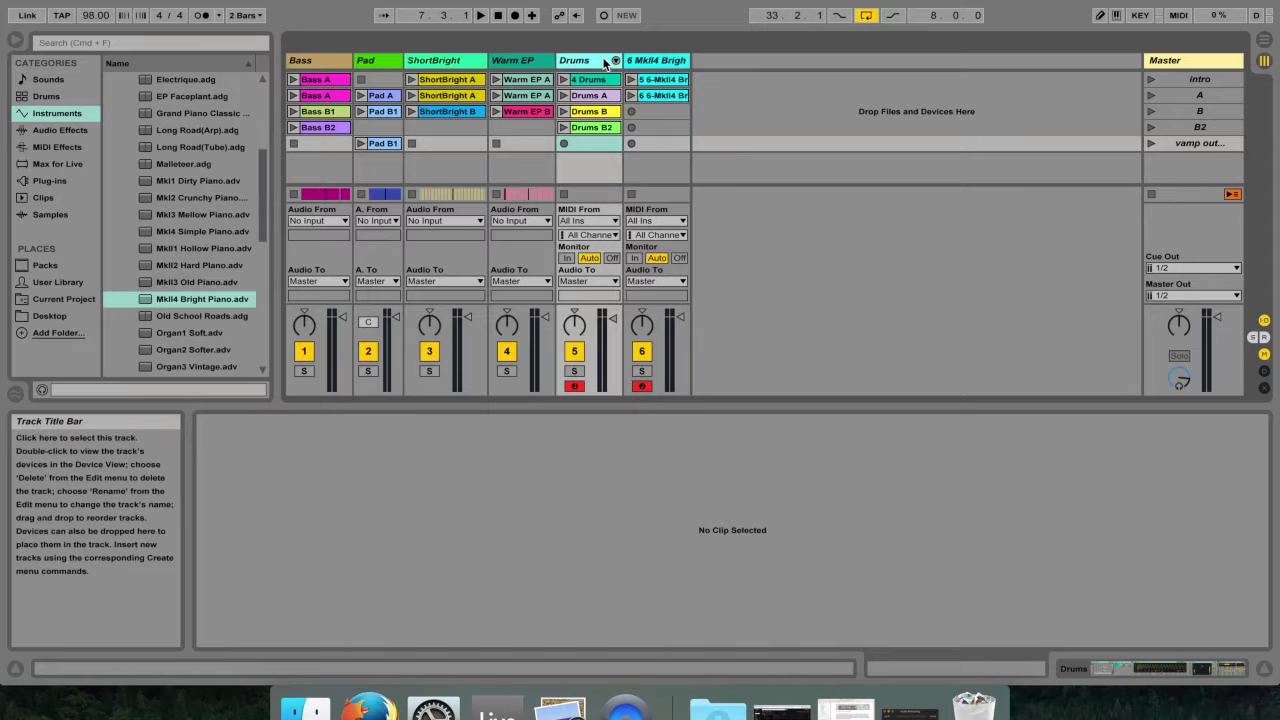
click(670, 60)
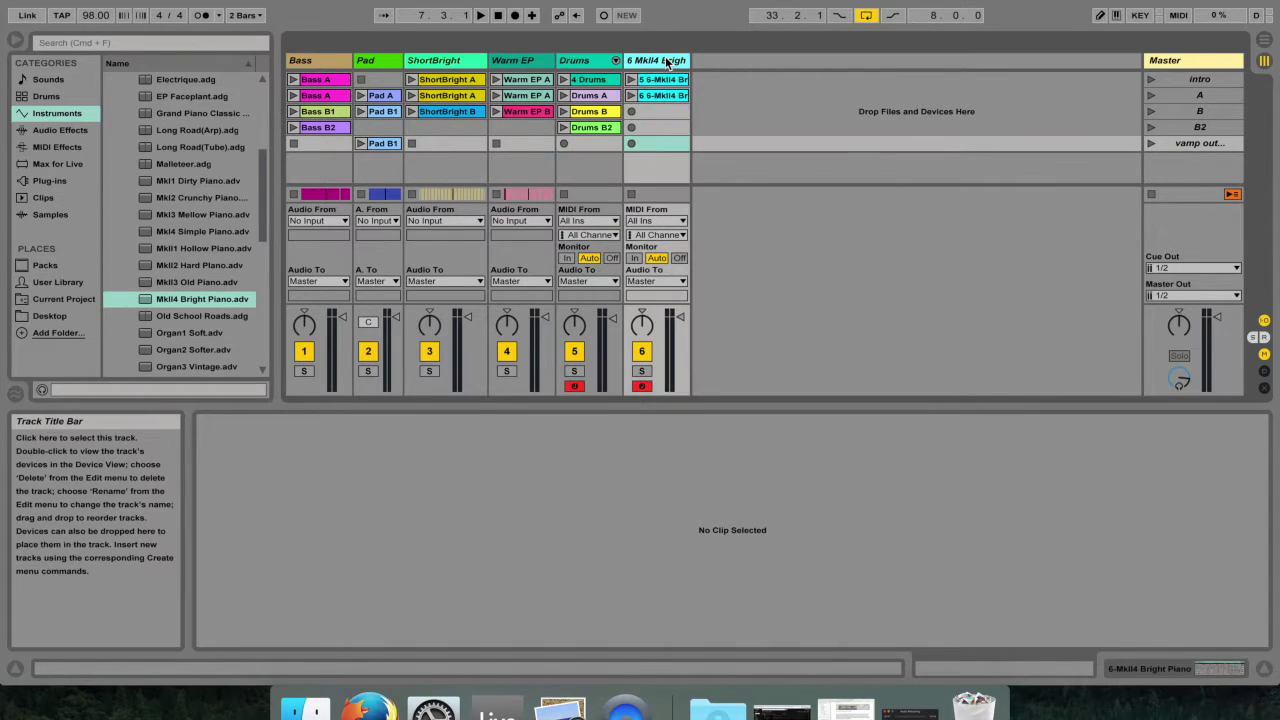
click(641, 386)
click(641, 386)
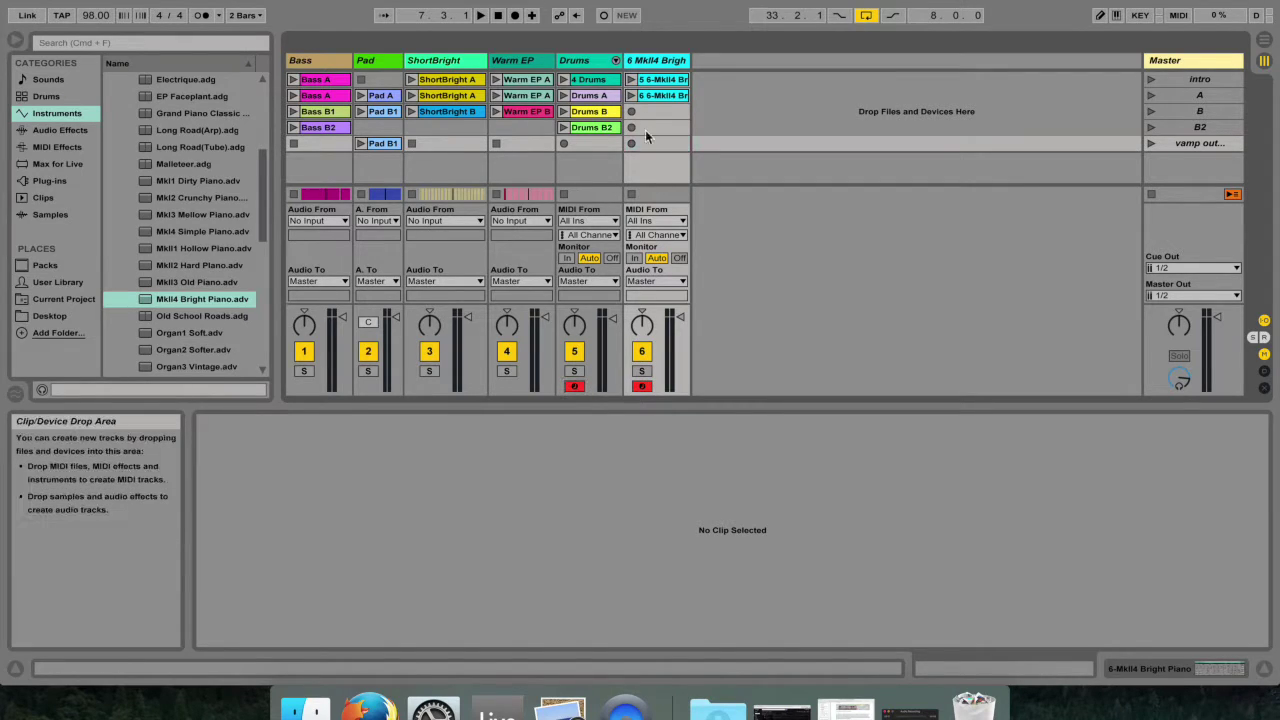
click(586, 68)
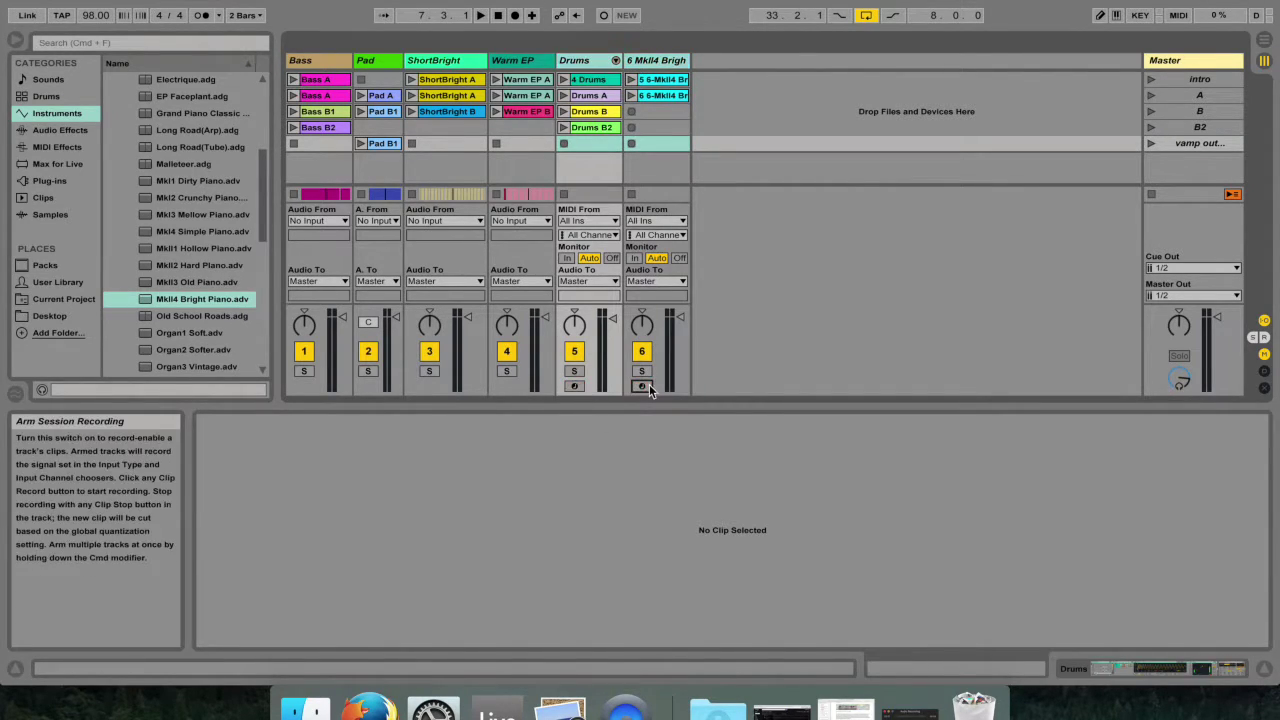
click(62, 0)
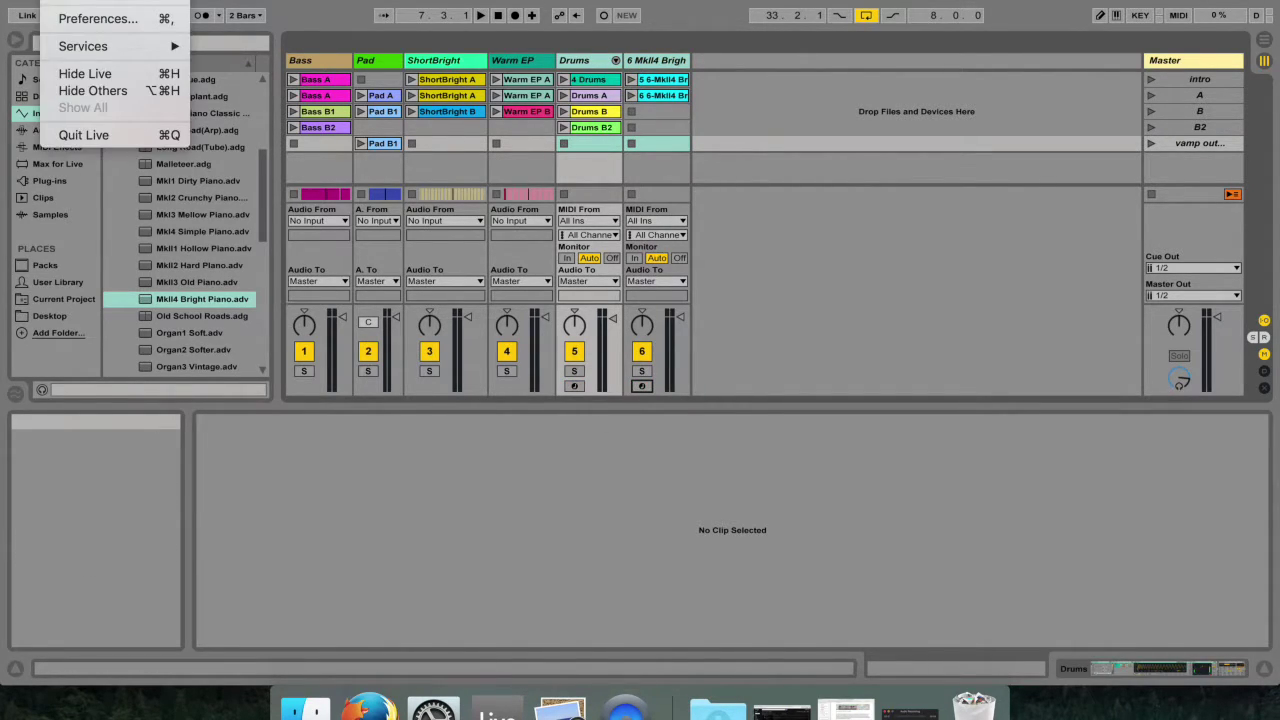
click(92, 18)
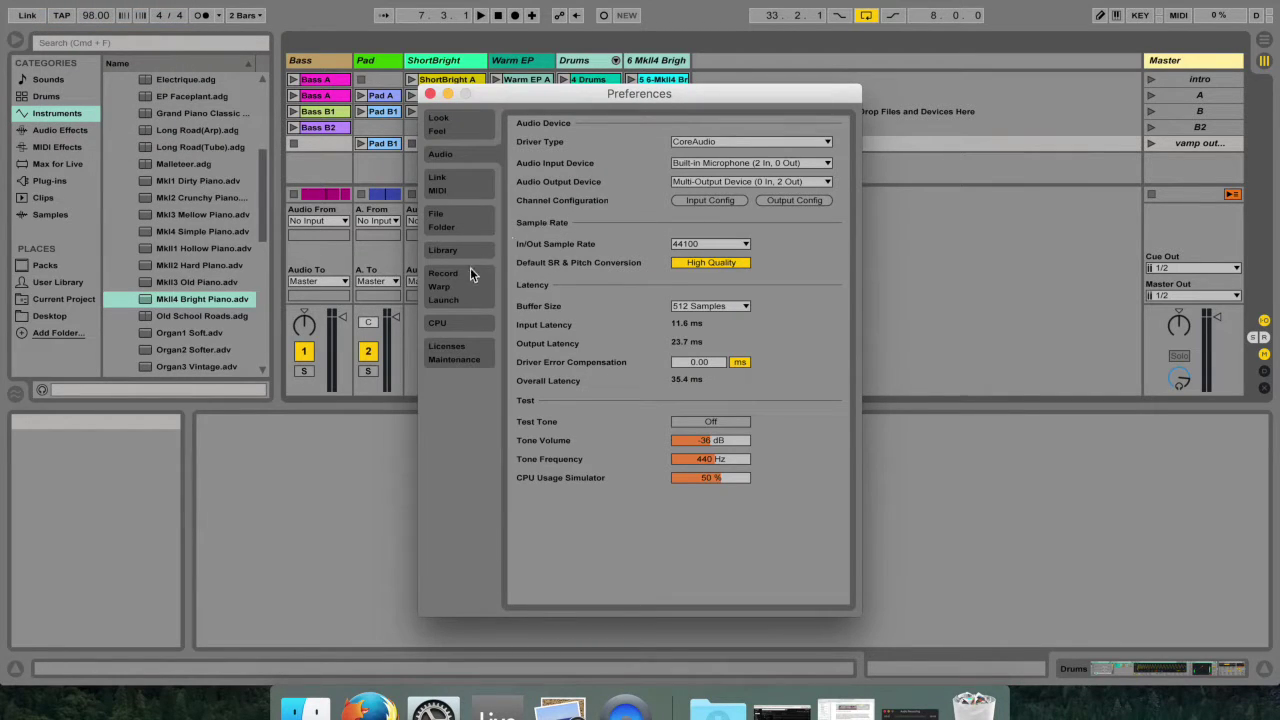
click(470, 270)
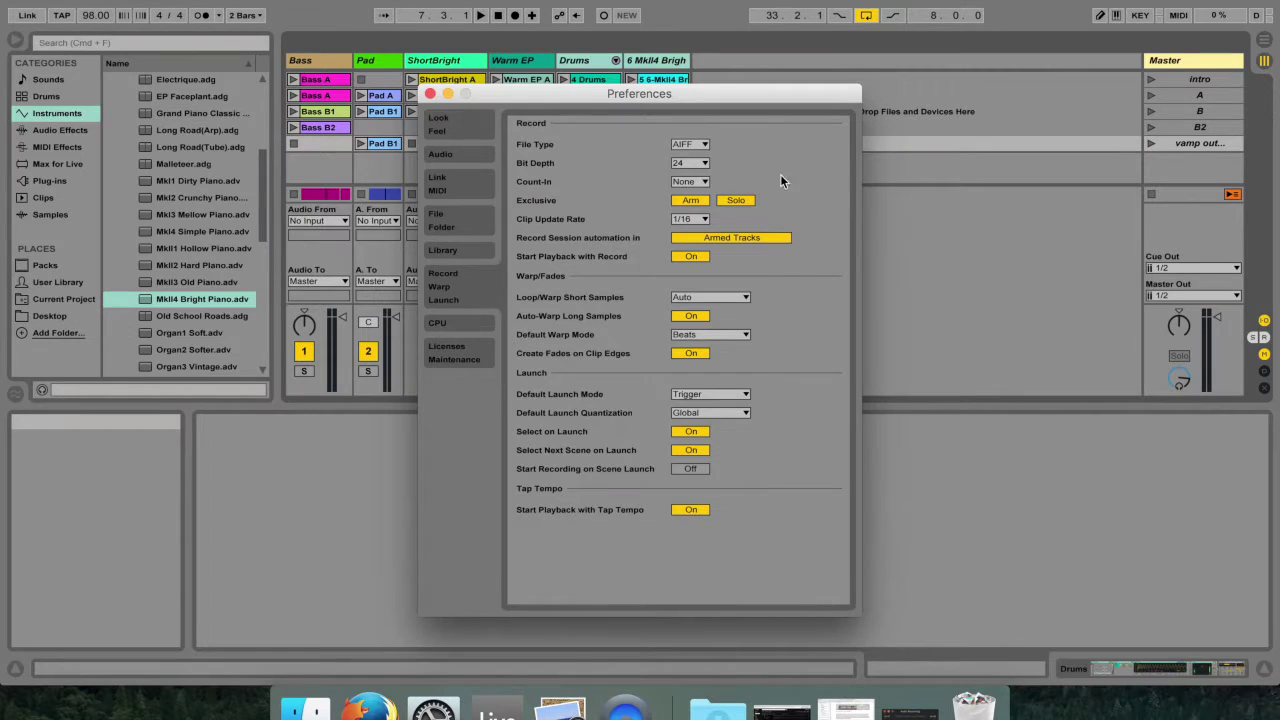
key(super+comma)
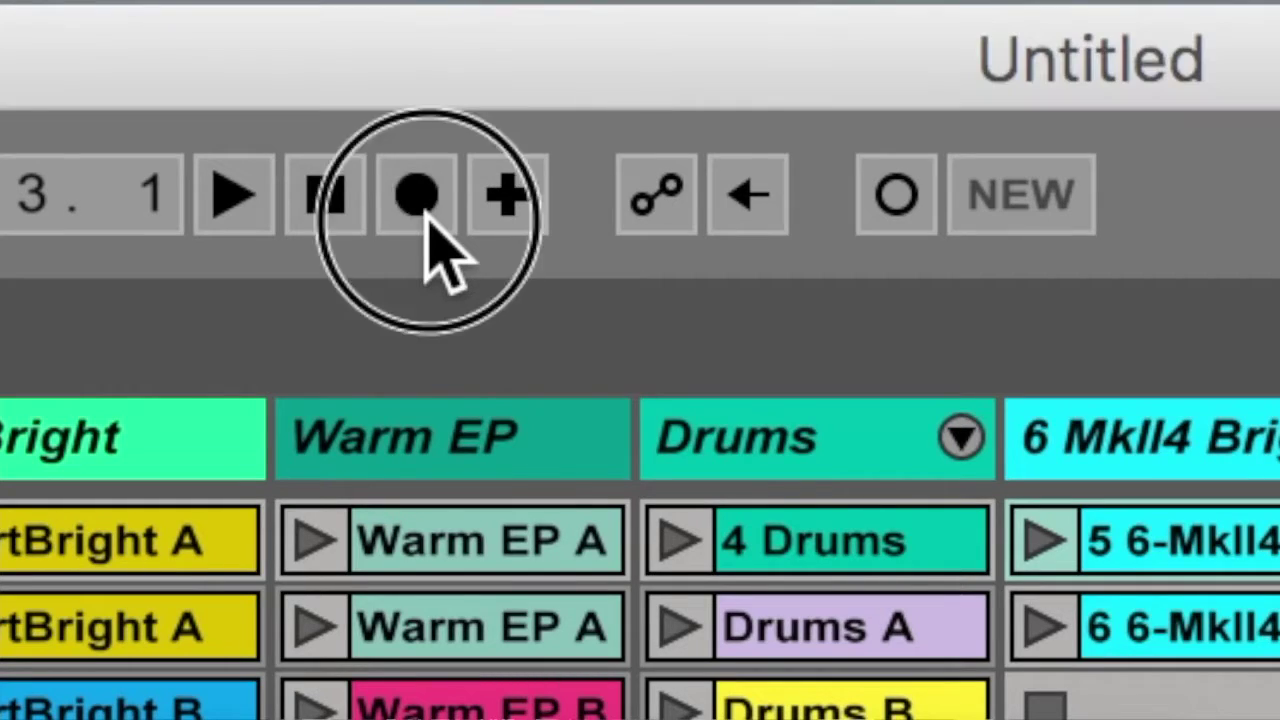
Step: Record briefly into the Arrangement, then toggle views, finishing in Session View on Drums B2
click(516, 17)
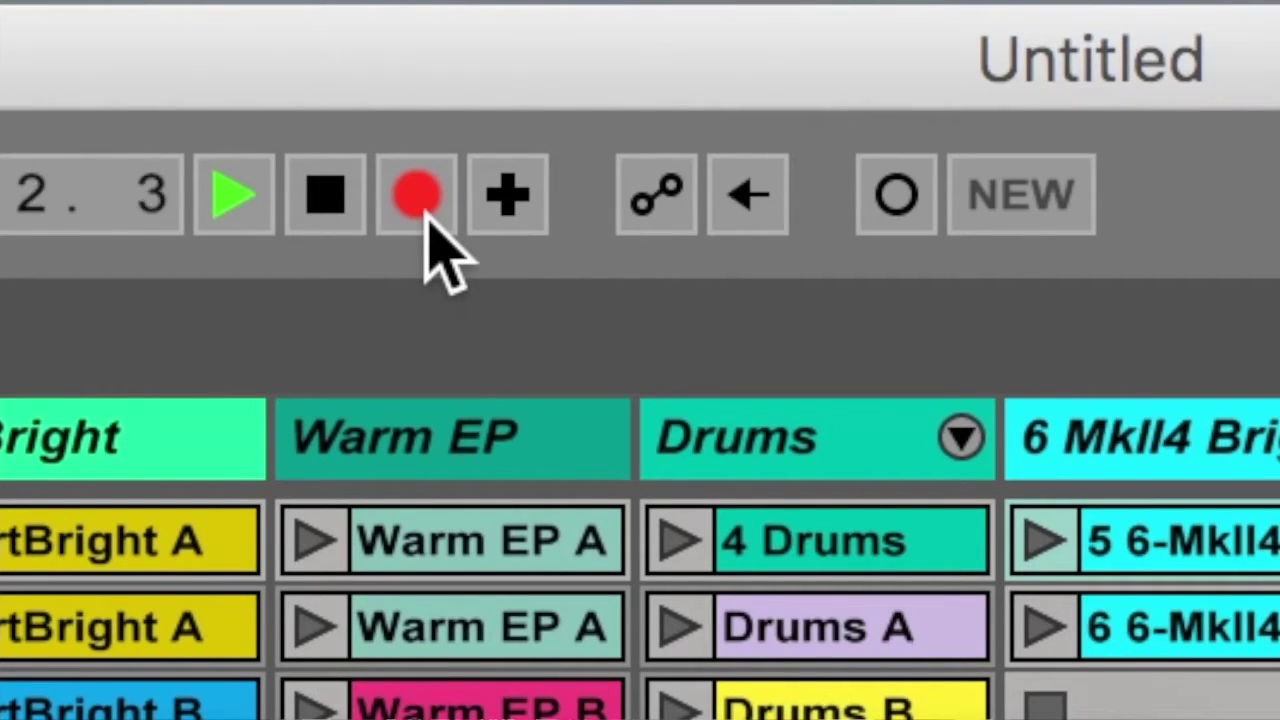
click(425, 213)
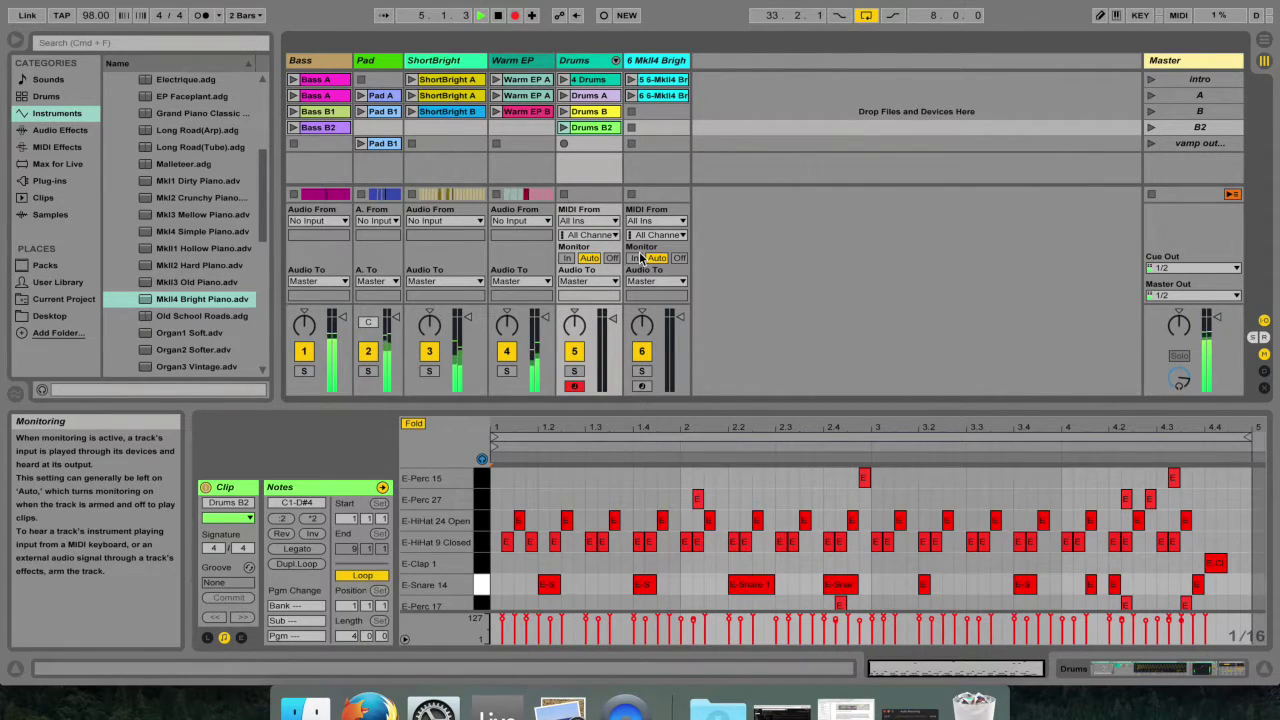
key(Tab)
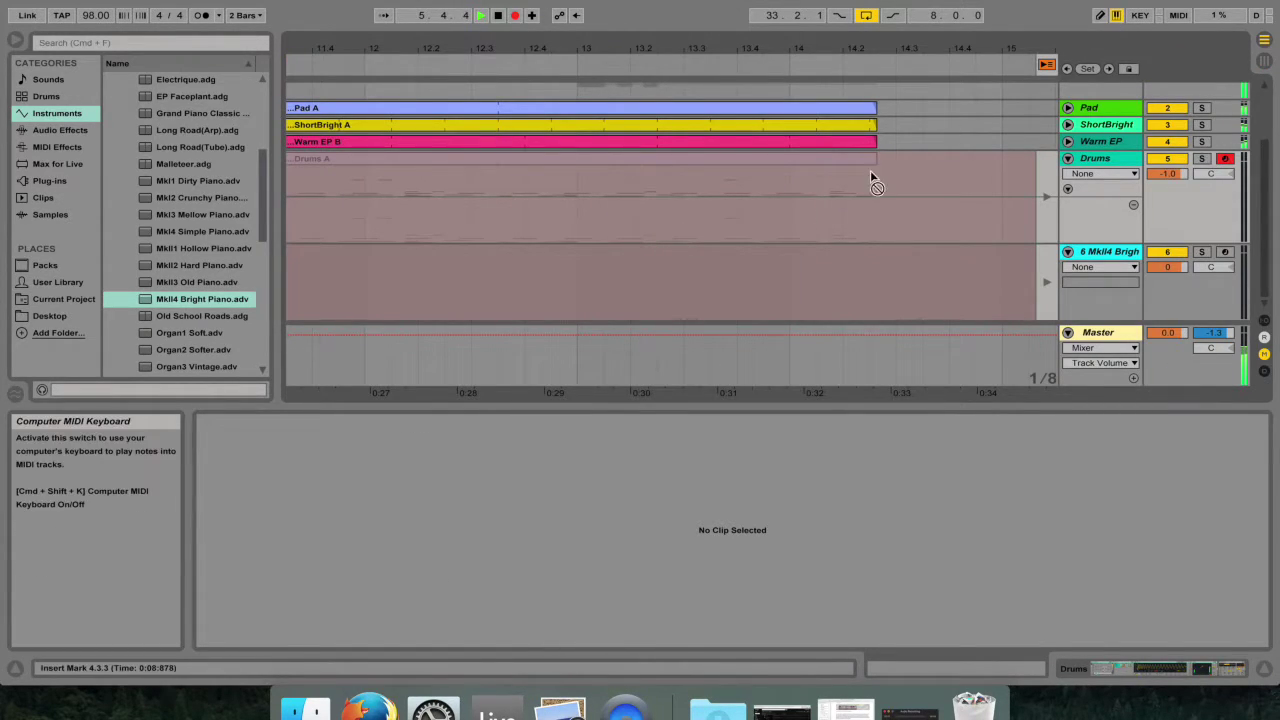
key(Tab)
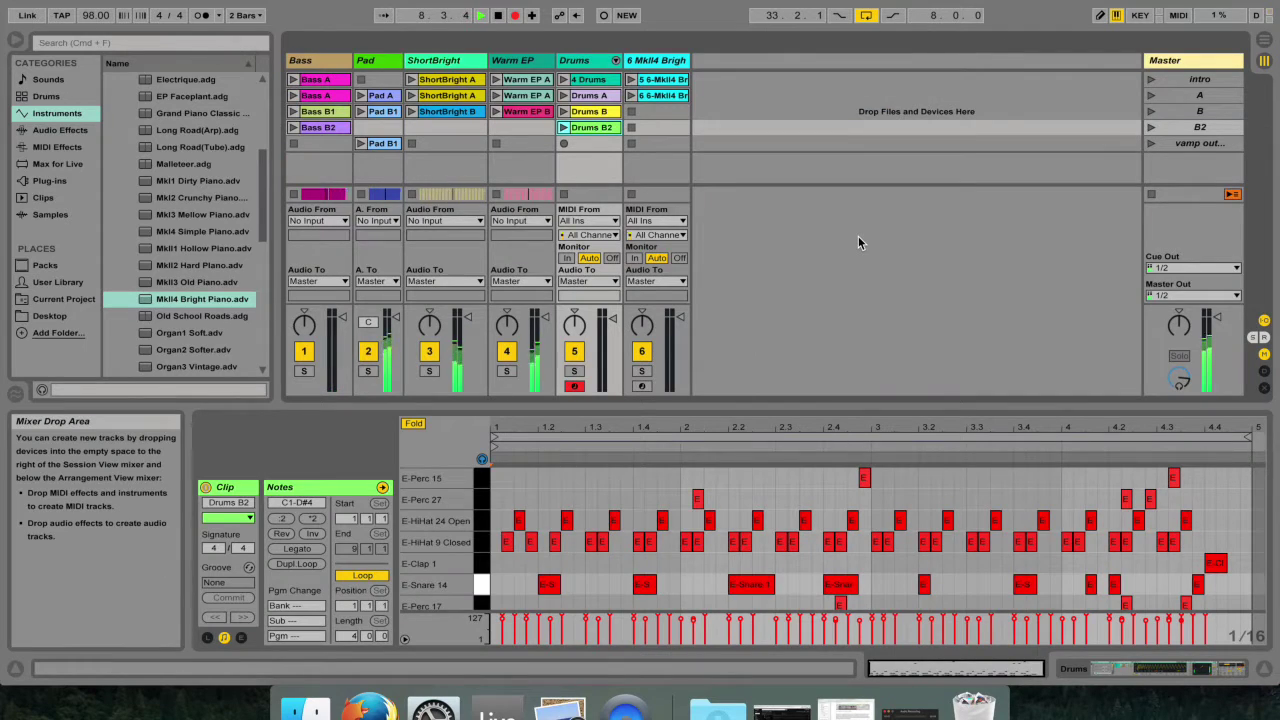
key(Tab)
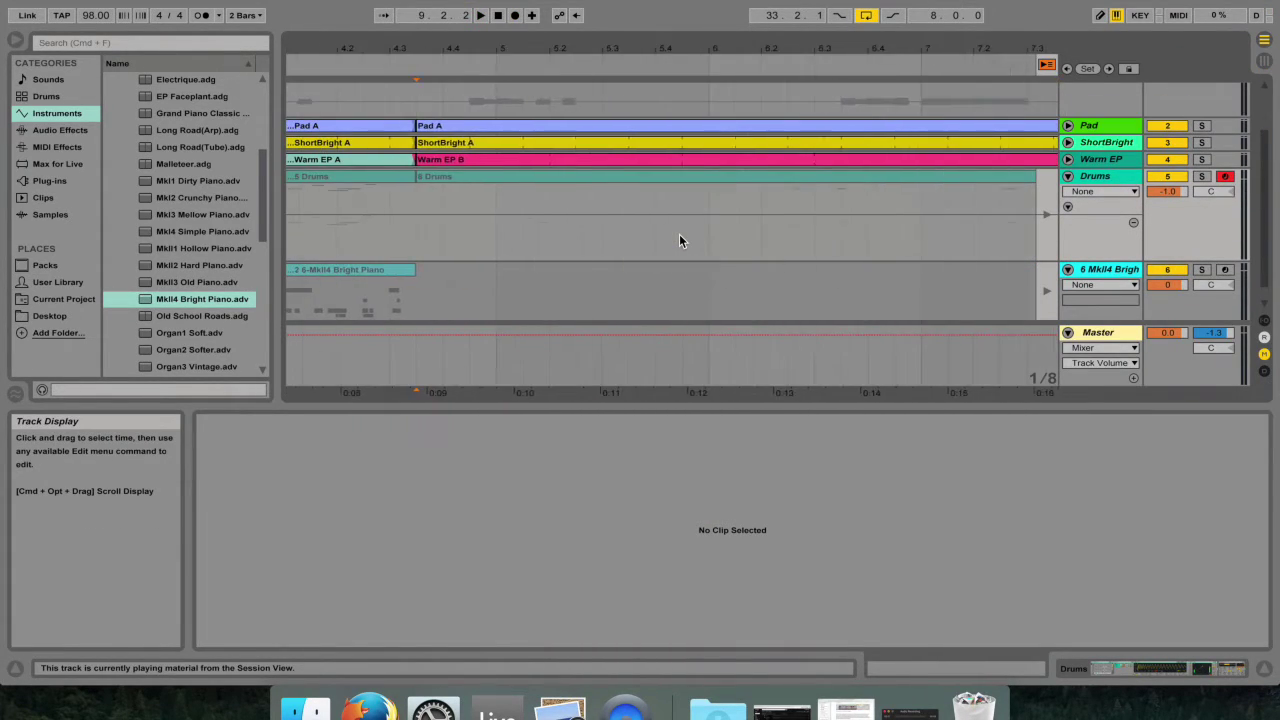
key(Tab)
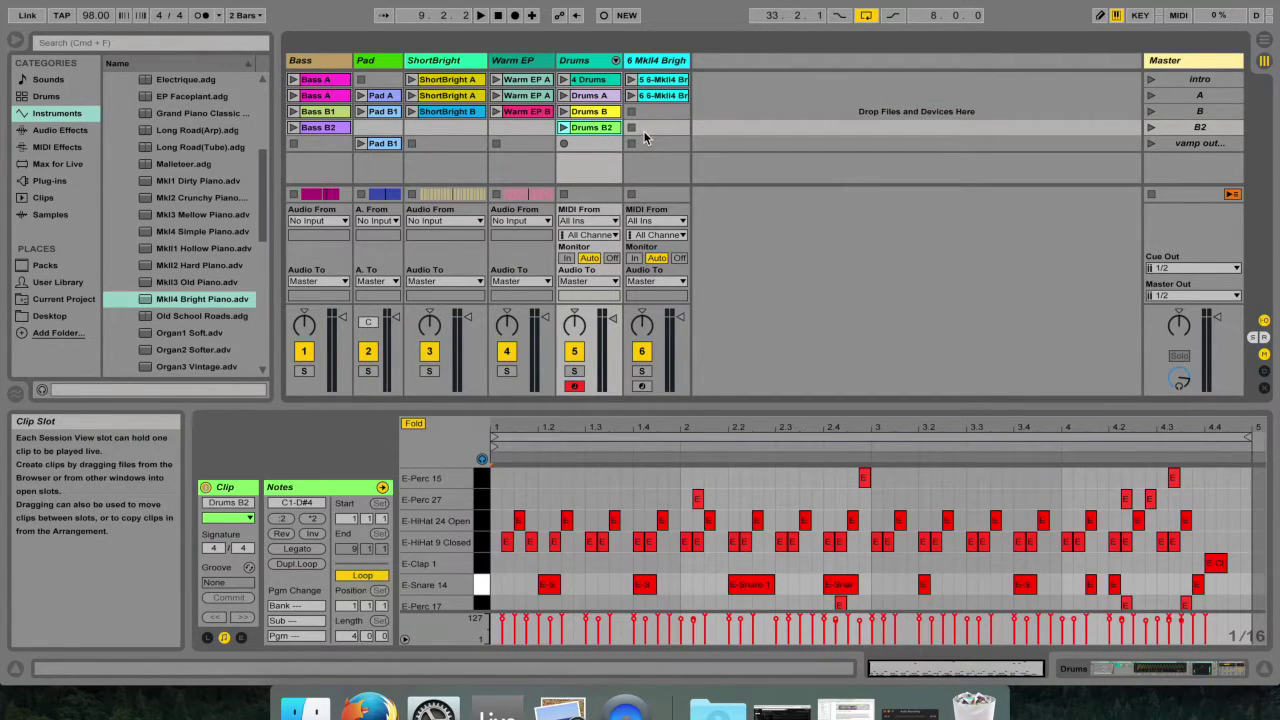
Step: Disarm Drums, arm track 6 and enable Session Record overdub
click(589, 139)
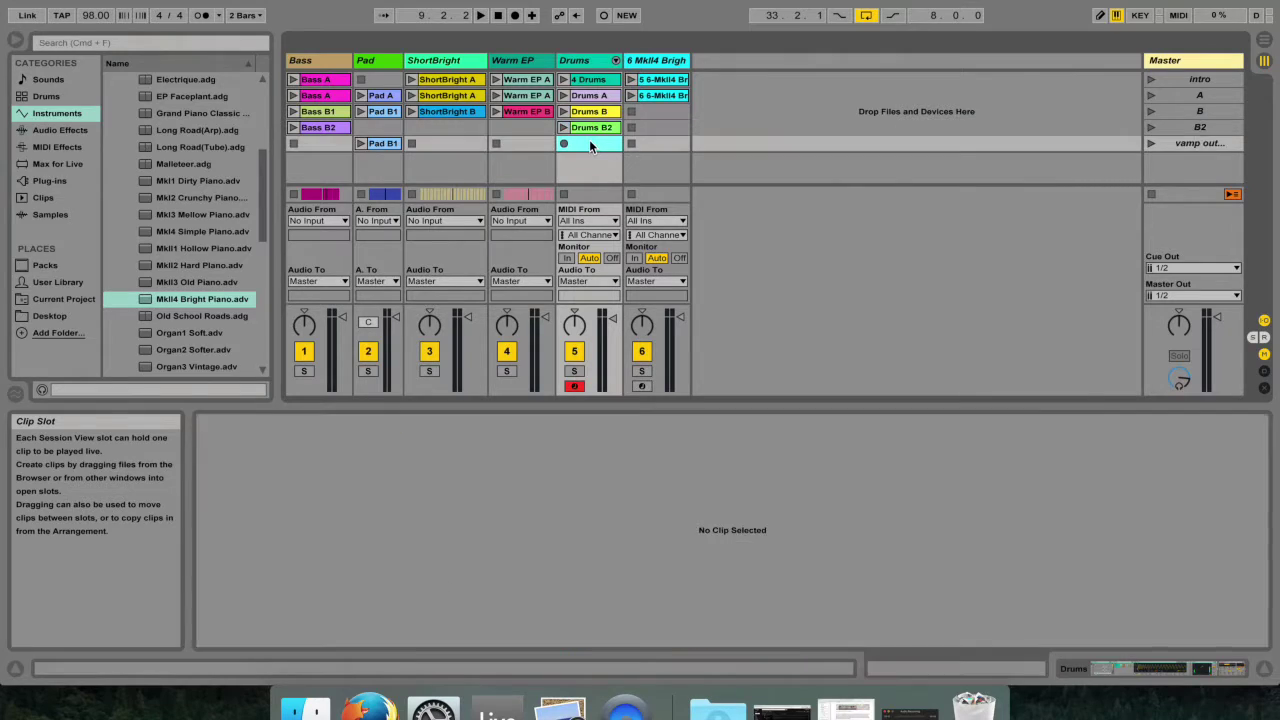
click(659, 114)
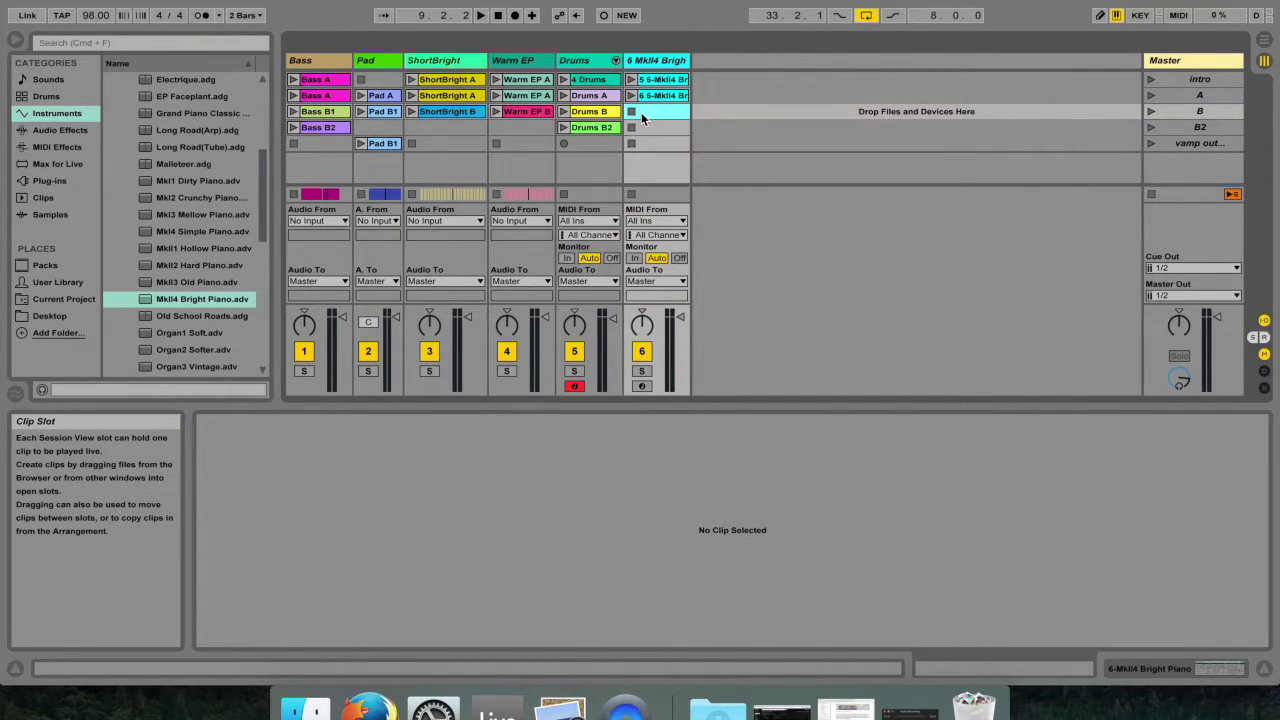
click(574, 387)
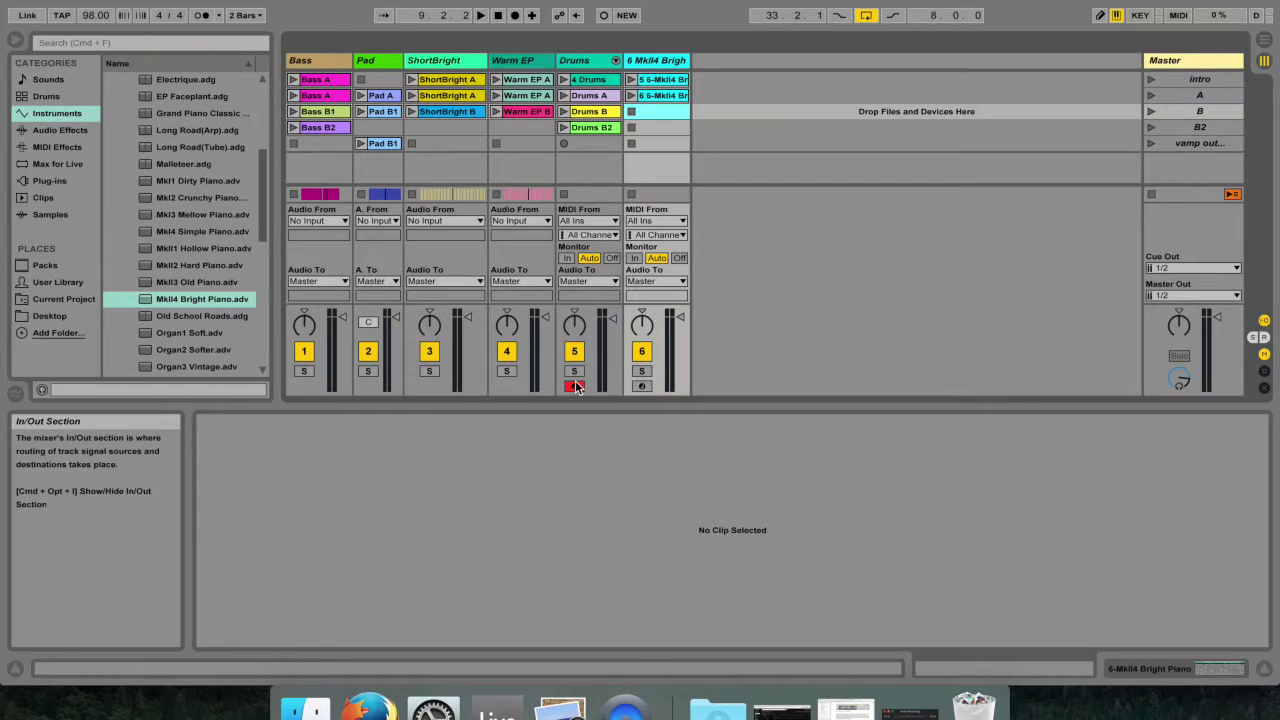
click(640, 386)
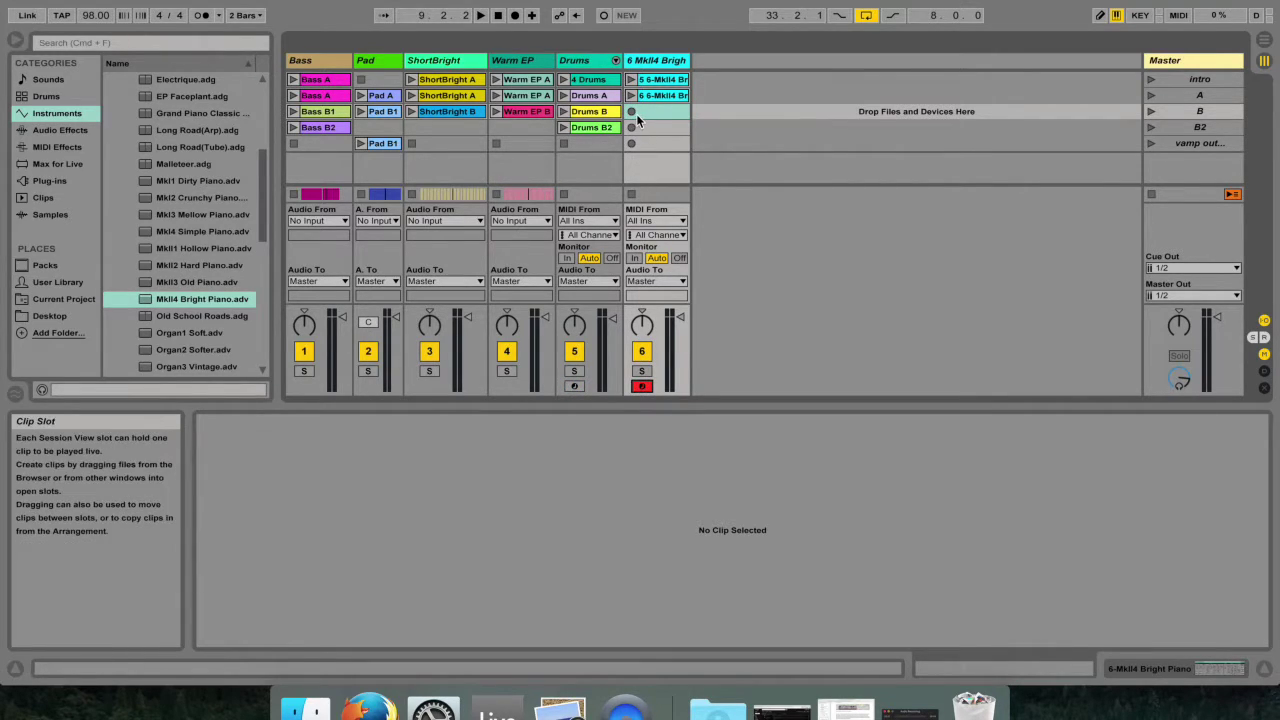
click(604, 16)
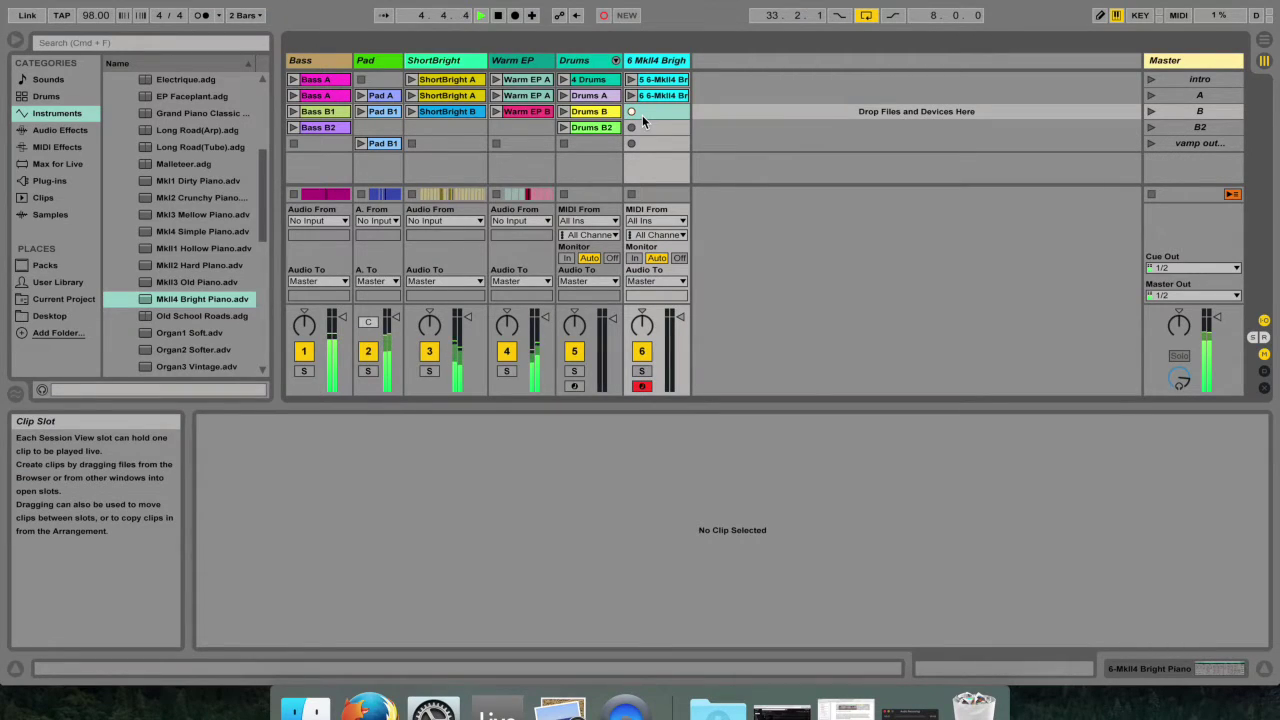
Step: Record a new clip in track 6's row-B slot, playing the keys S D S A G F D S A
click(640, 113)
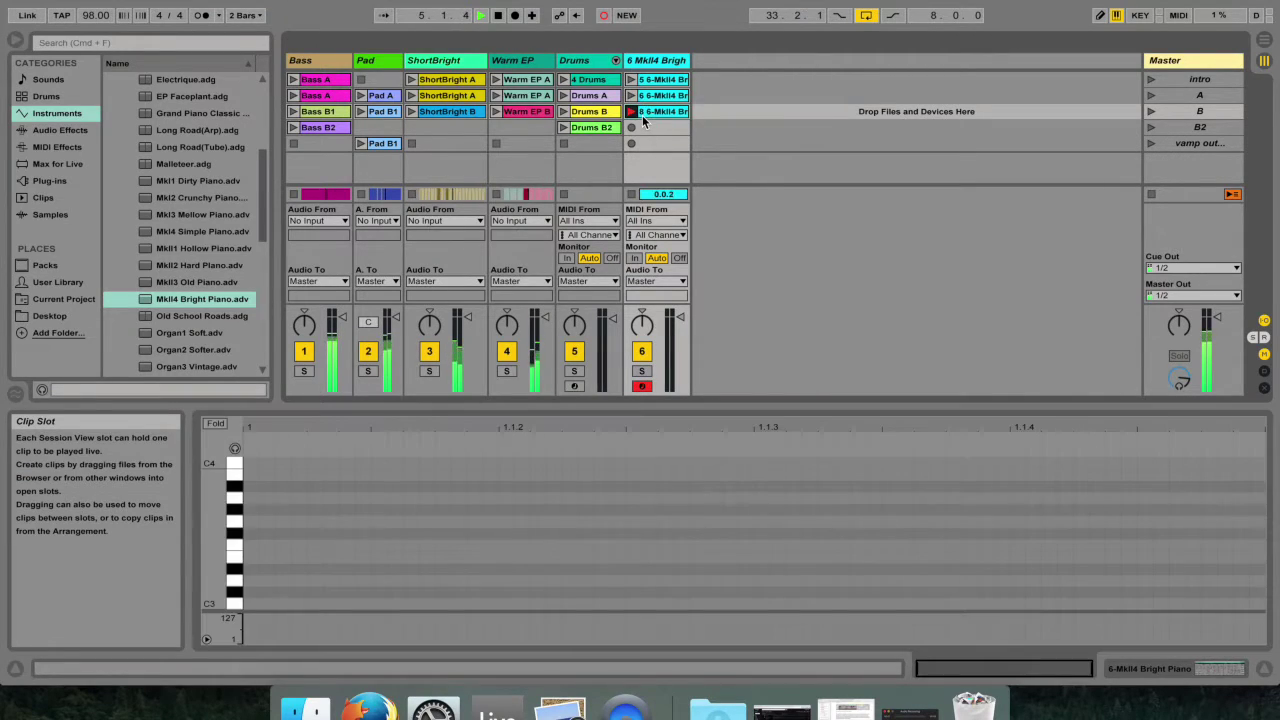
key(s)
key(d)
key(s)
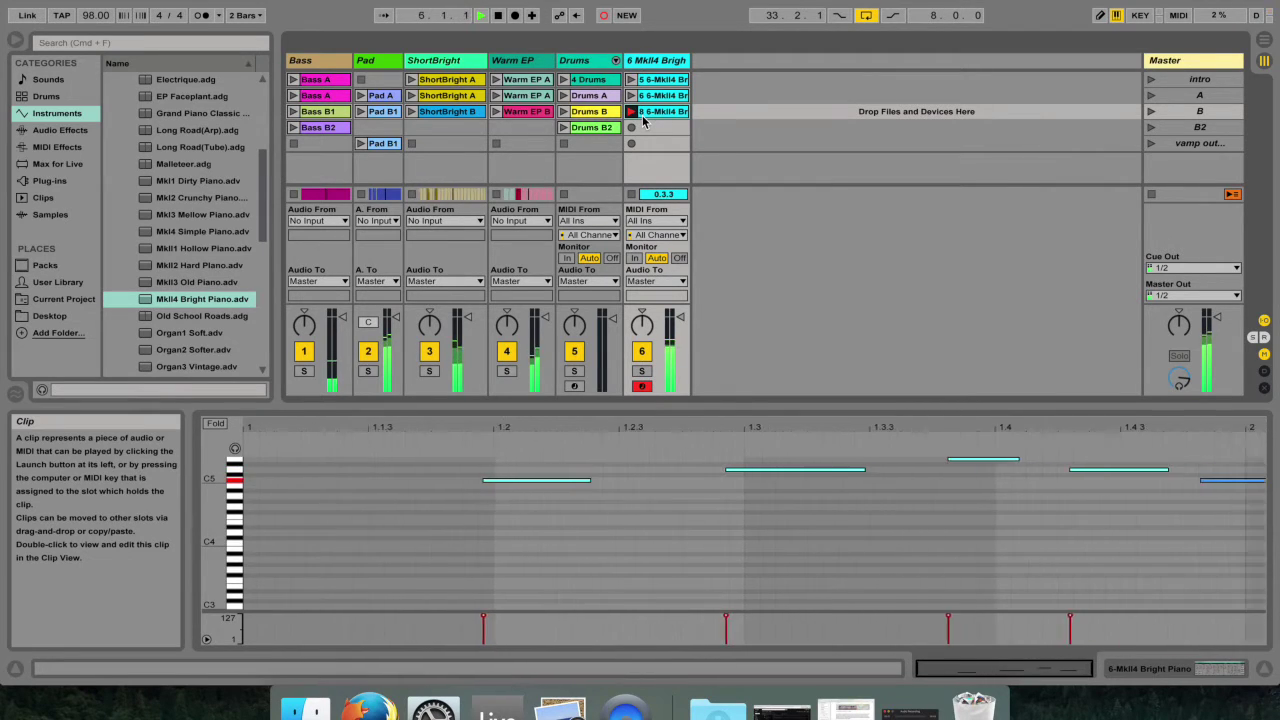
key(a)
key(g)
key(g)
key(f)
key(d)
key(s)
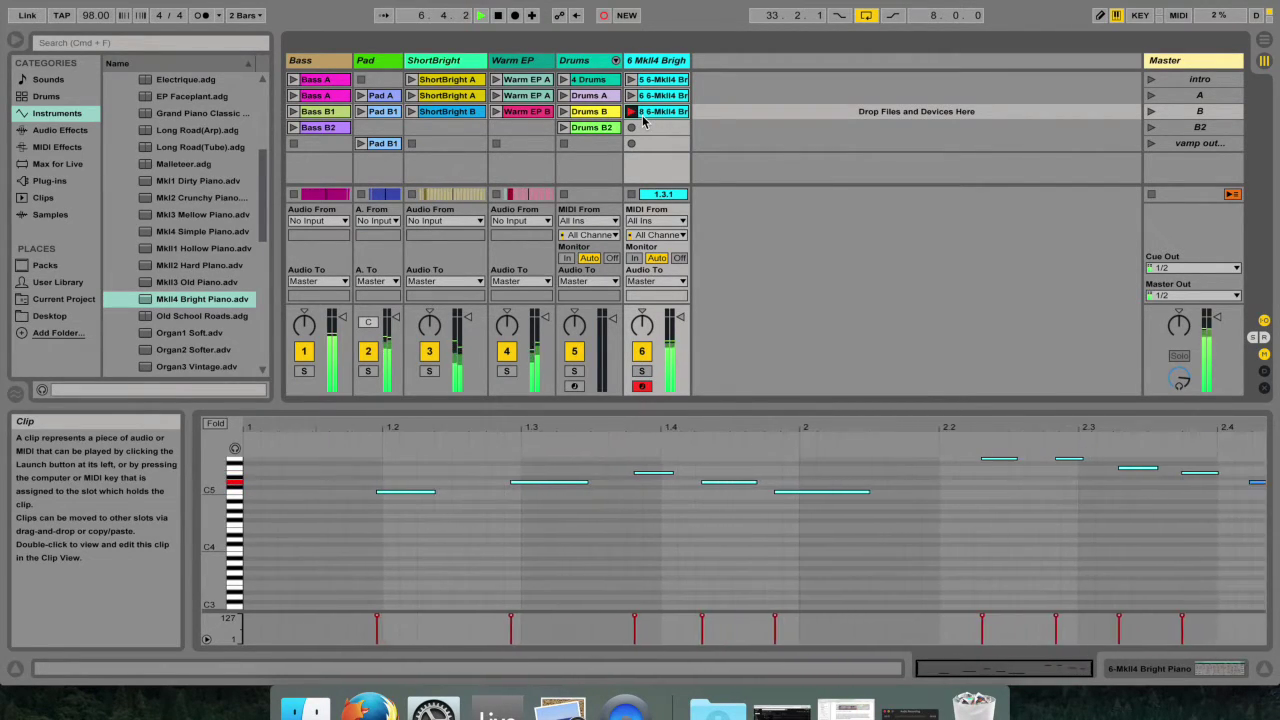
key(a)
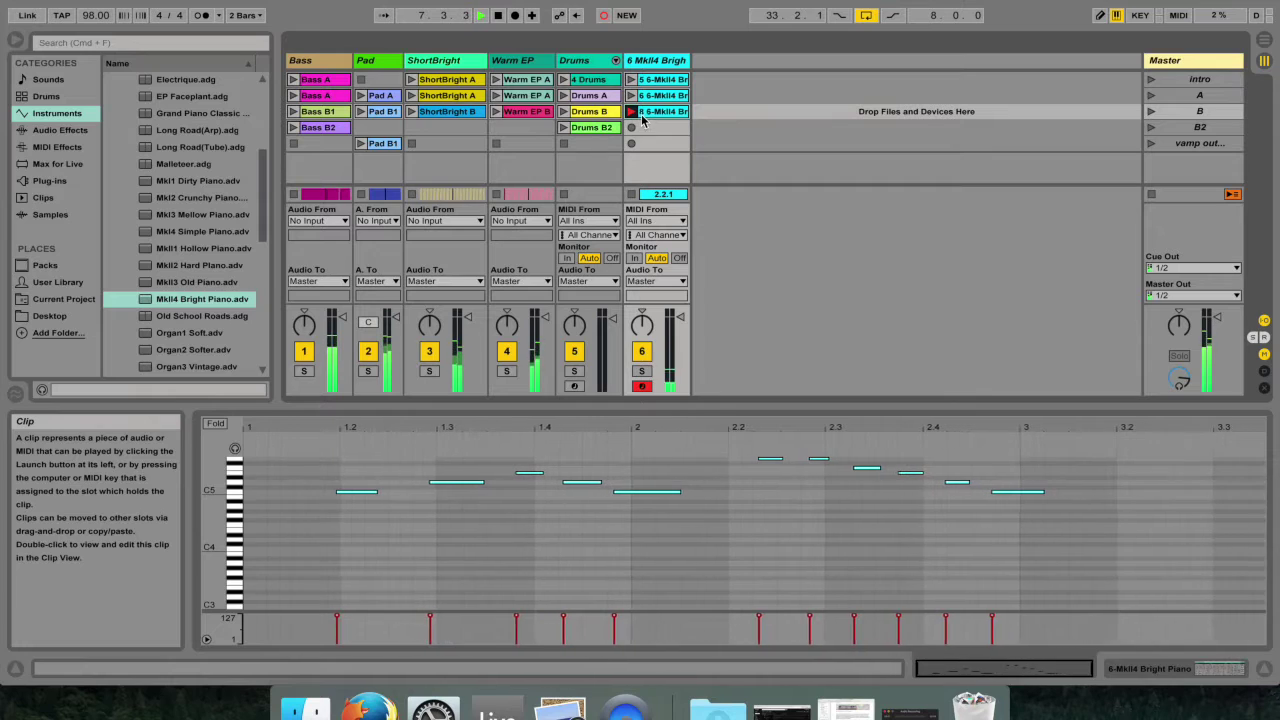
Step: Stop recording the piano clip, let it loop back, then stop playback
click(634, 112)
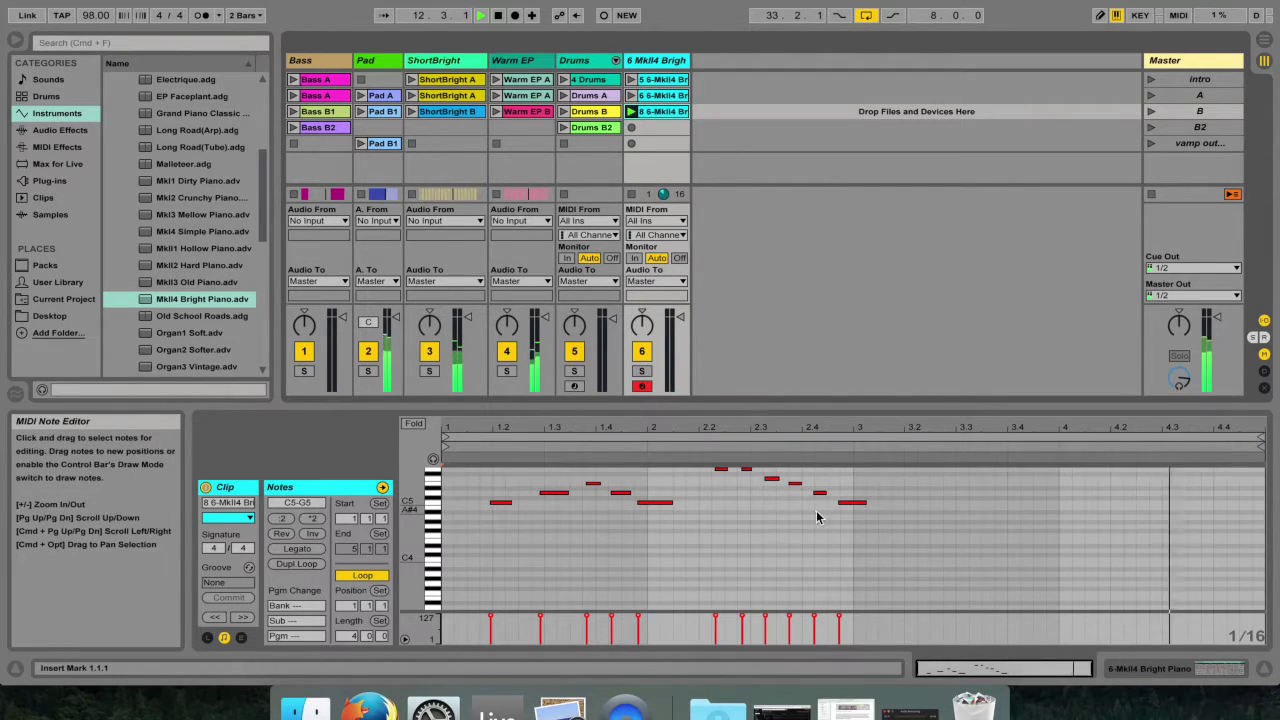
key(space)
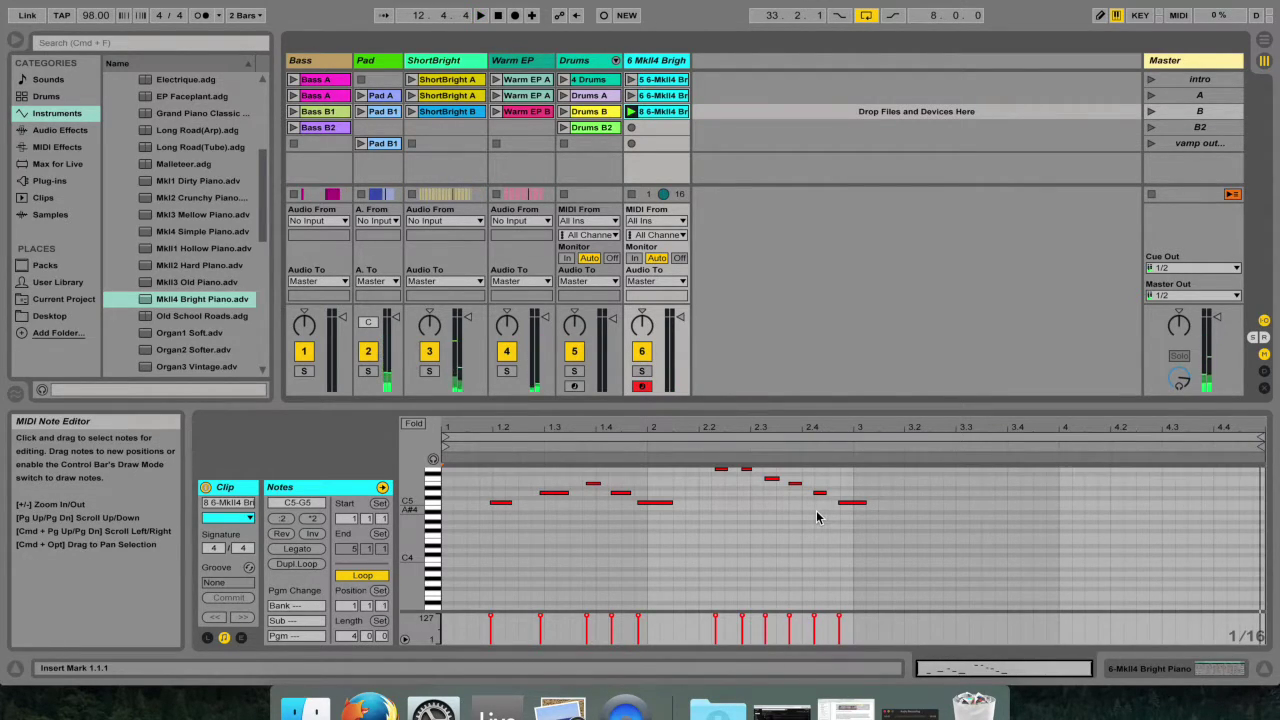
scroll(817, 515, up, 3)
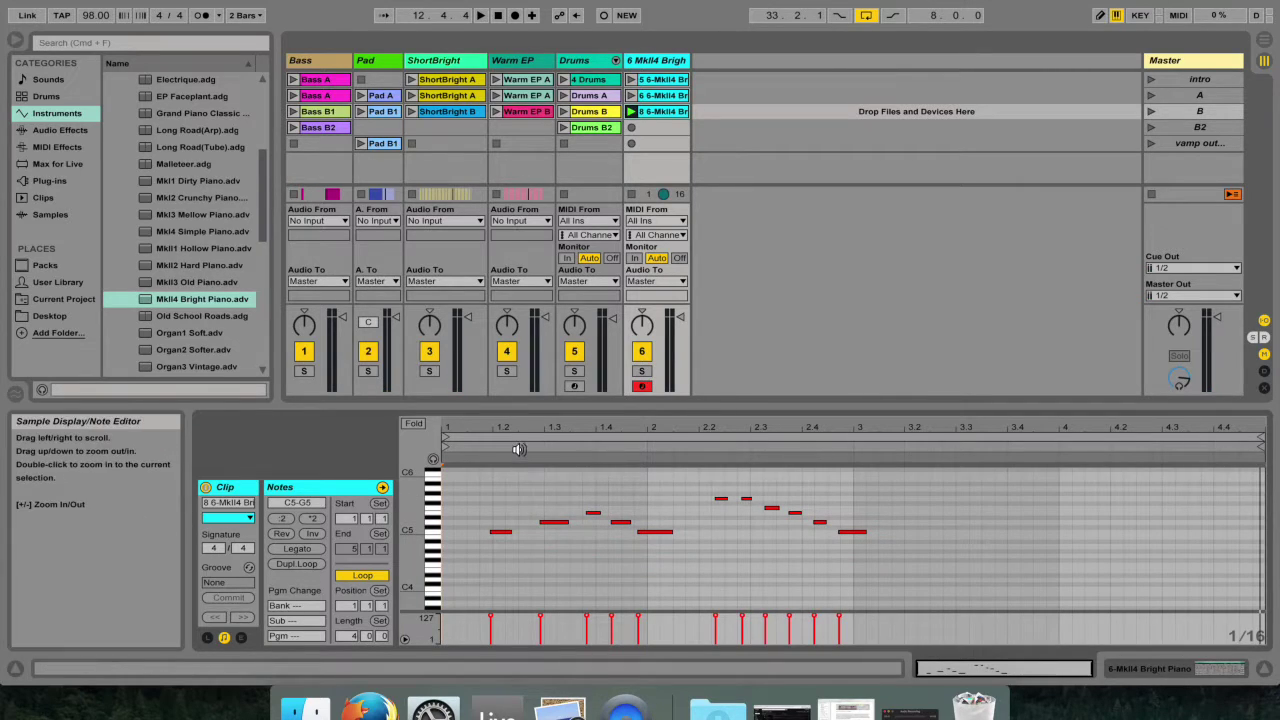
Step: Zoom the piano roll and move D5 to 1.3.1 and C5 to 1.2.1
drag(527, 432, 528, 458)
drag(630, 525, 652, 530)
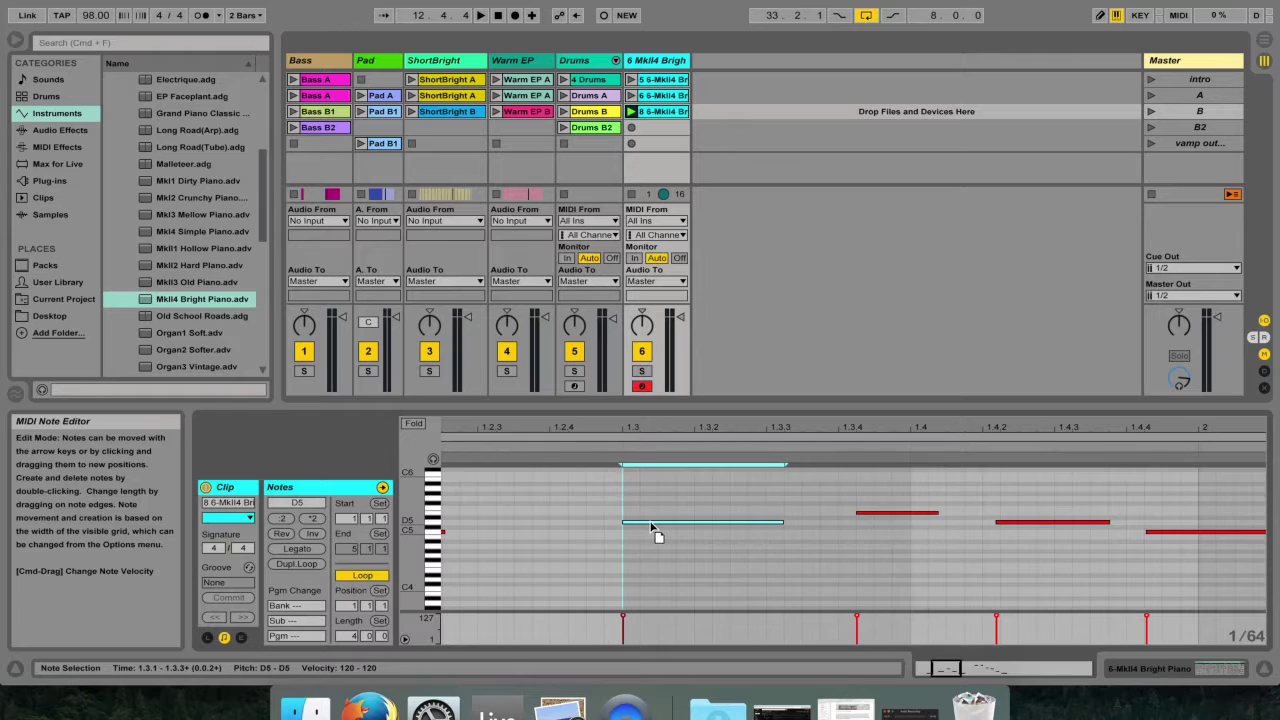
click(1012, 523)
scroll(874, 523, left, 5)
drag(564, 545, 664, 545)
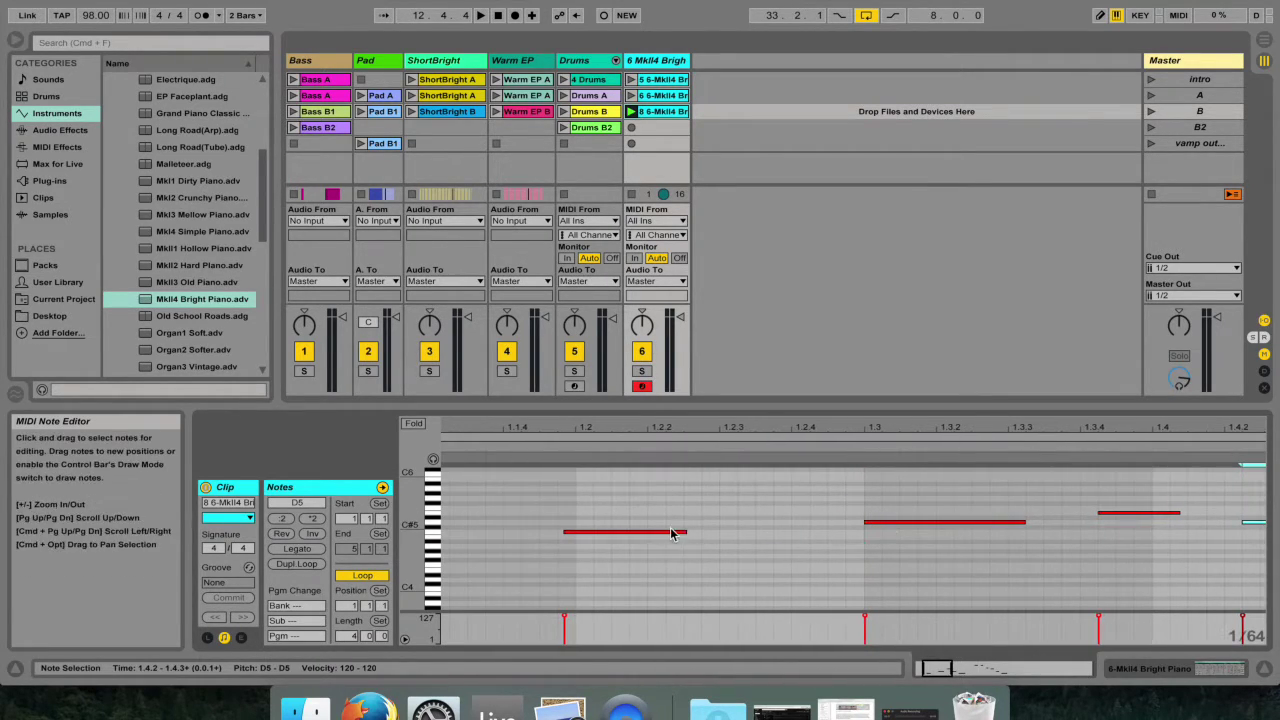
drag(589, 531, 602, 537)
scroll(603, 531, right, 10)
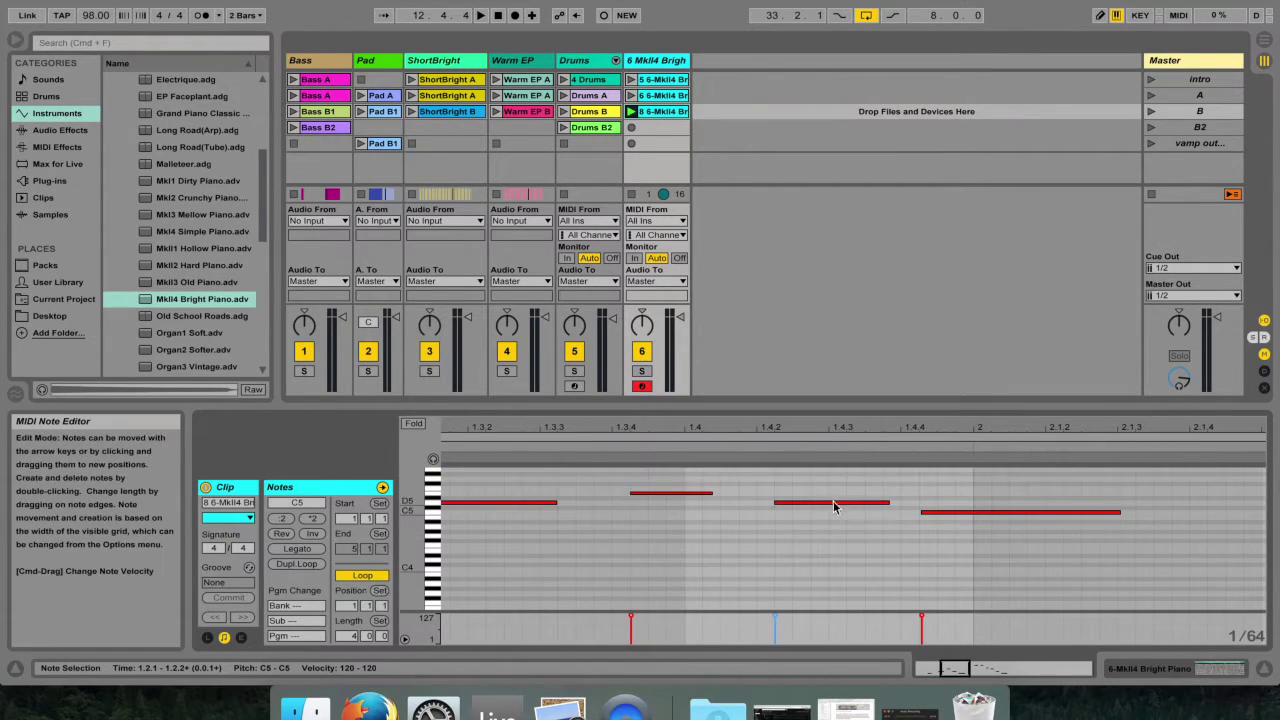
Step: Restore the late C5 note near bar 2 and quantize it, then select and deselect all notes
double_click(937, 513)
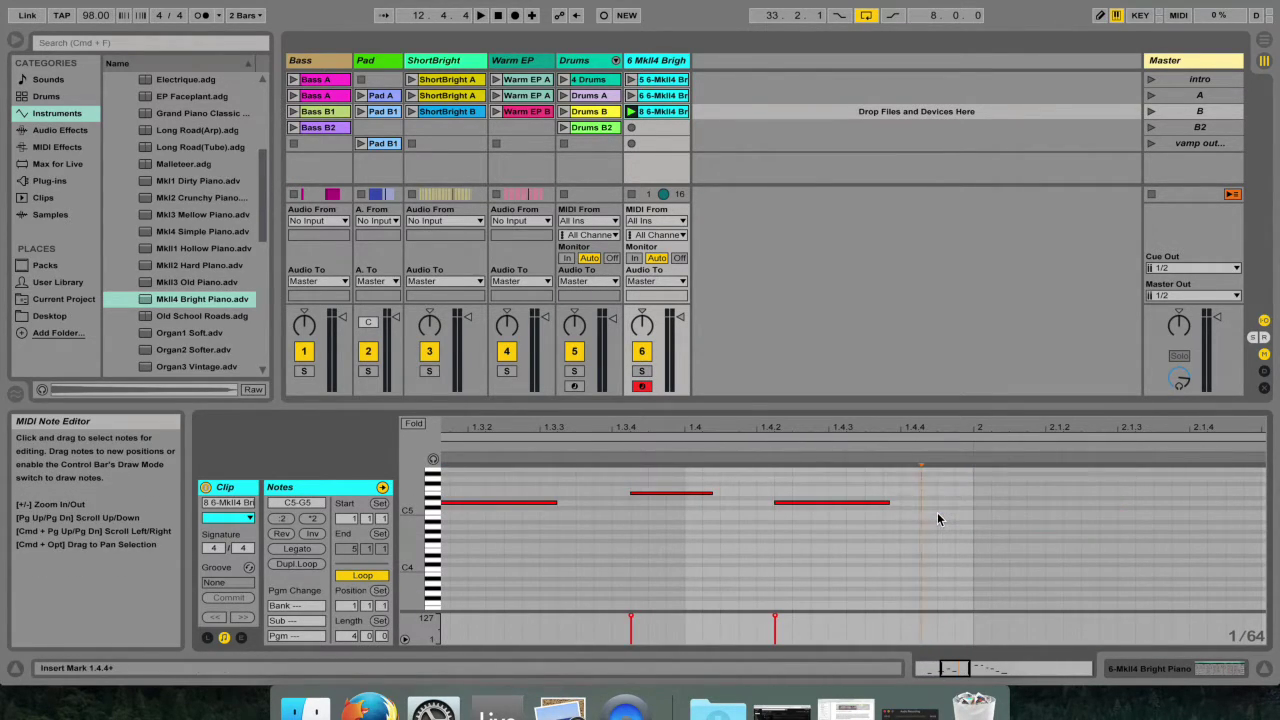
key(super+z)
right_click(937, 515)
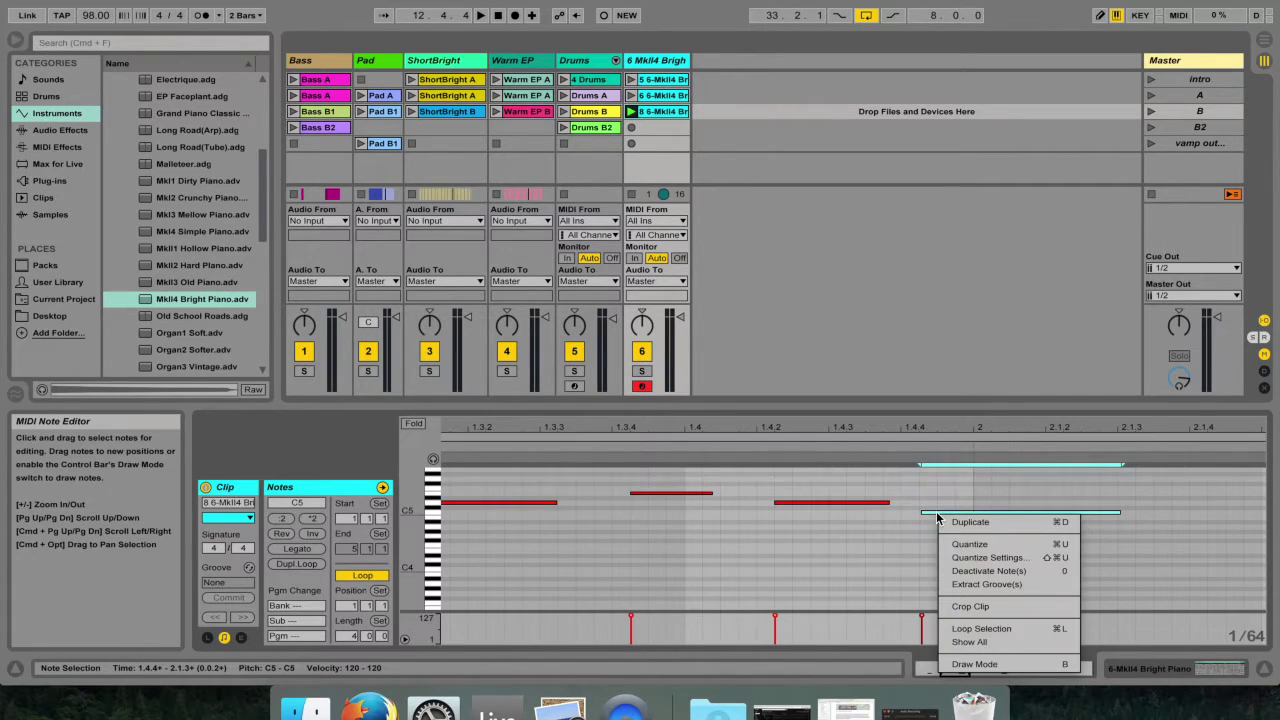
click(944, 545)
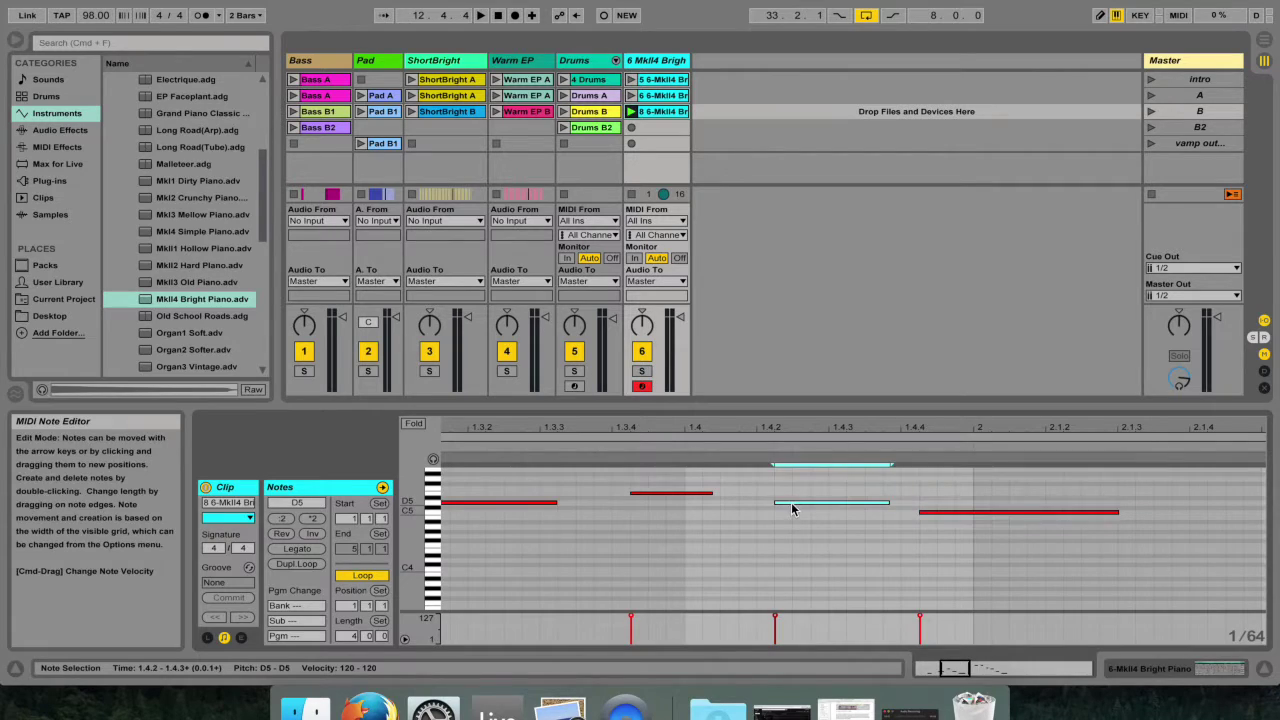
key(super+a)
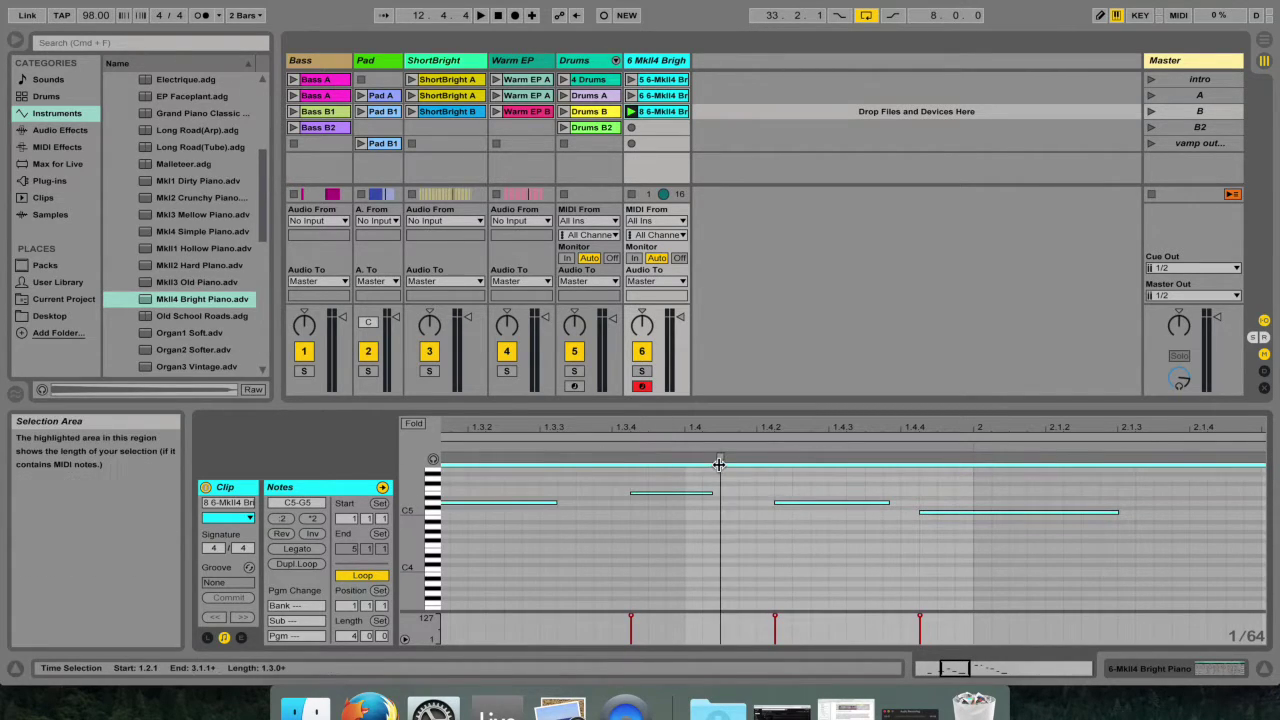
click(737, 277)
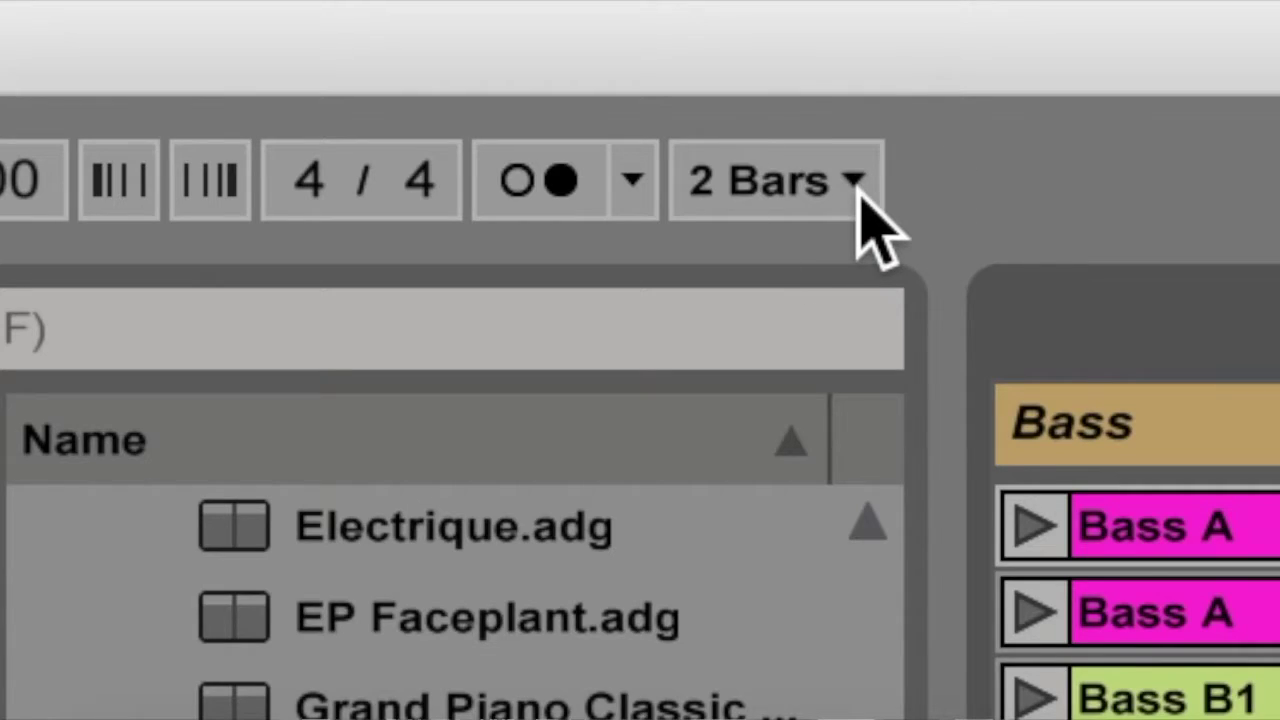
click(855, 182)
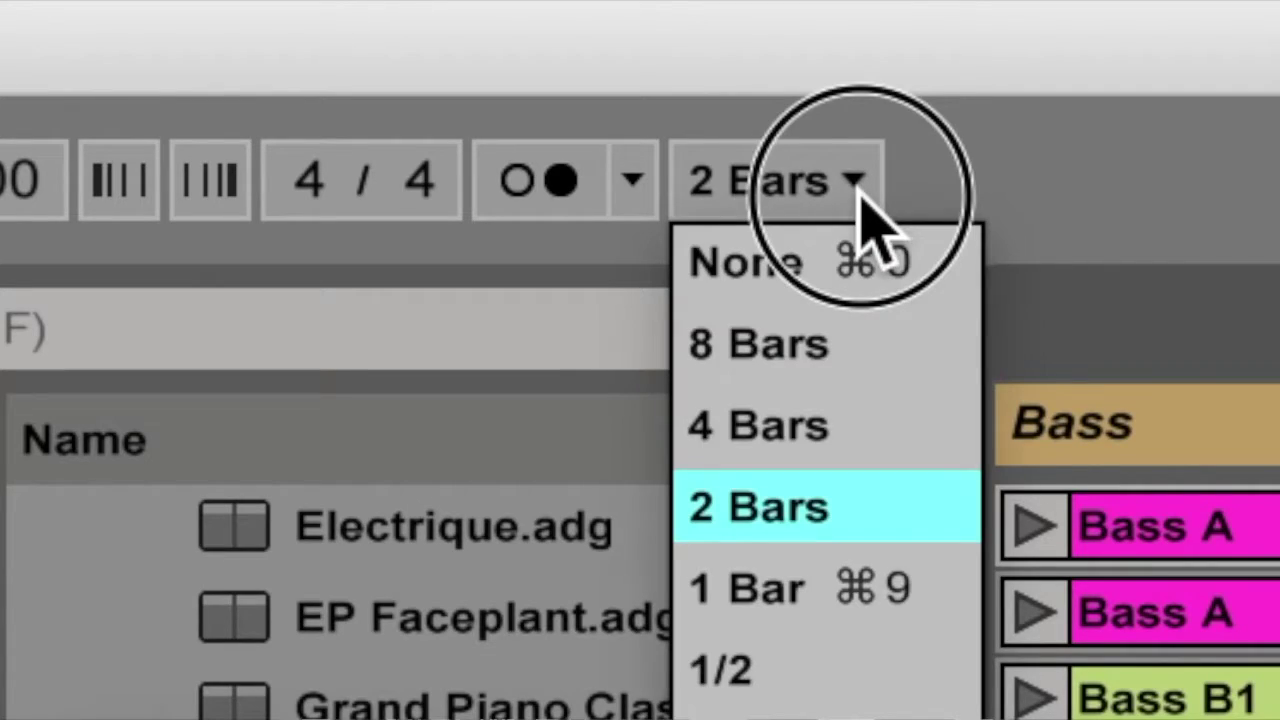
click(857, 506)
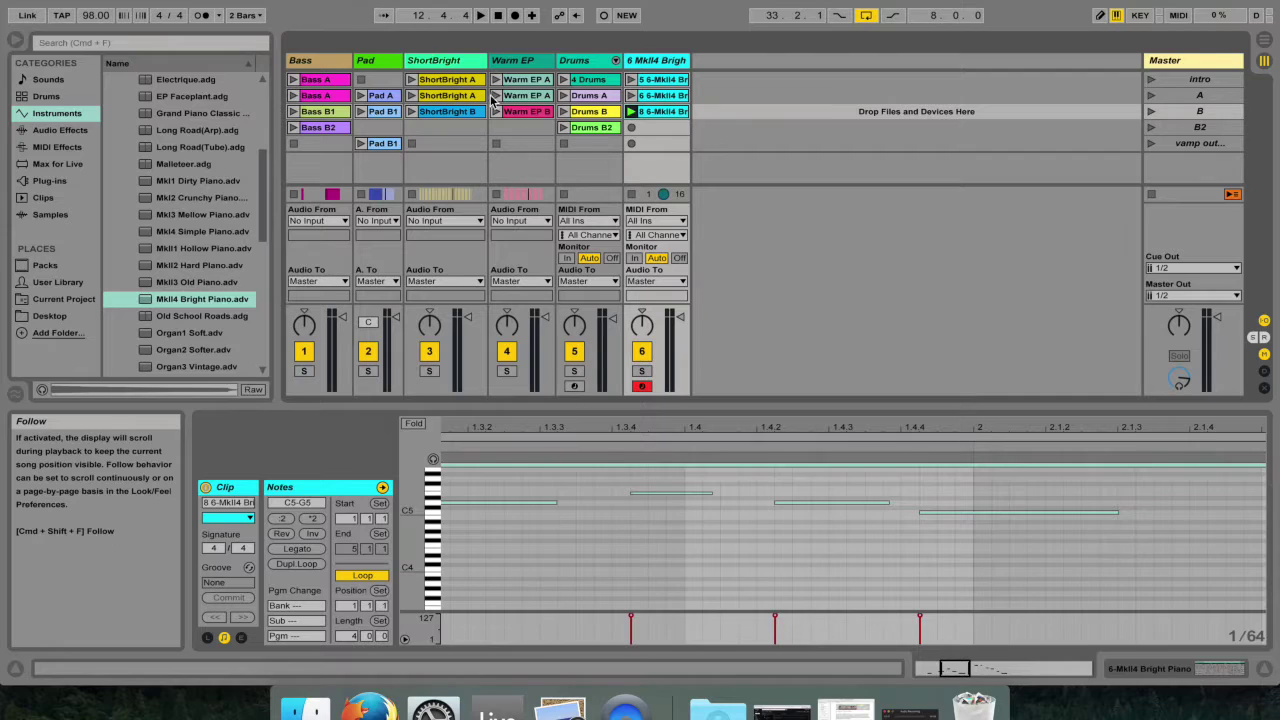
click(582, 142)
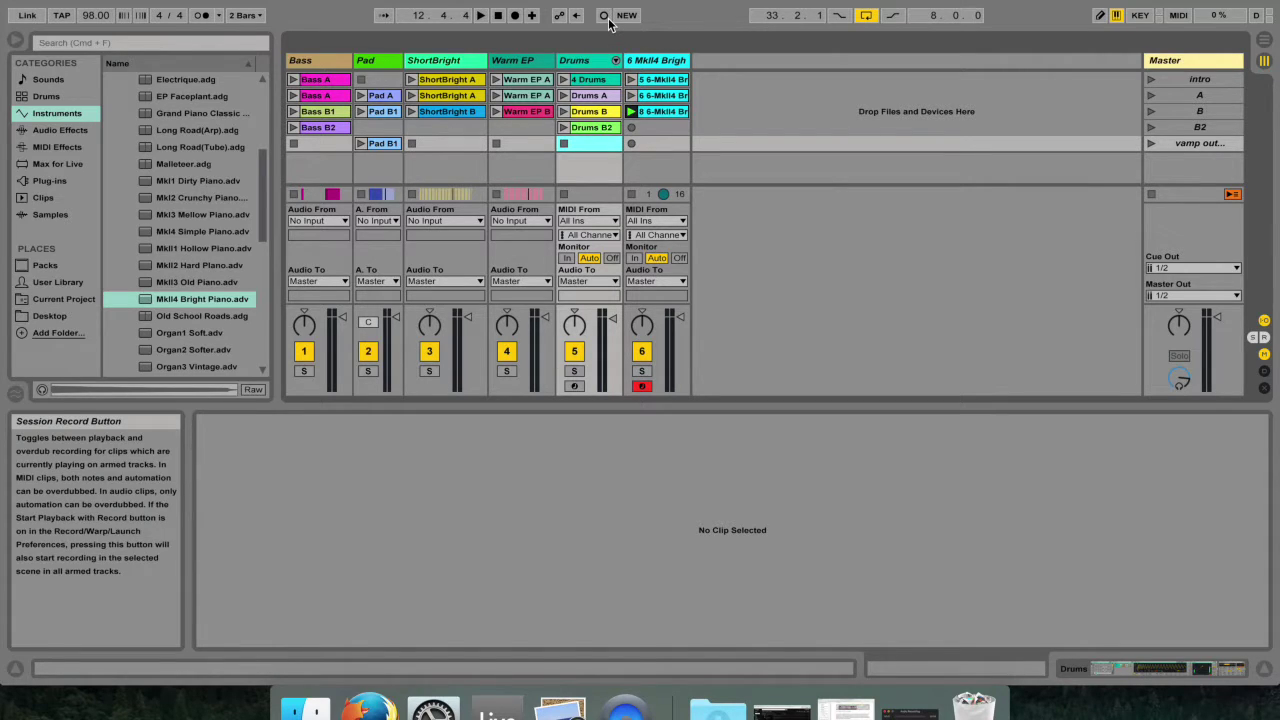
Step: Audition Drums B2 and inspect its first hi-hat, then start recording 9 Drums in vamp out
click(563, 127)
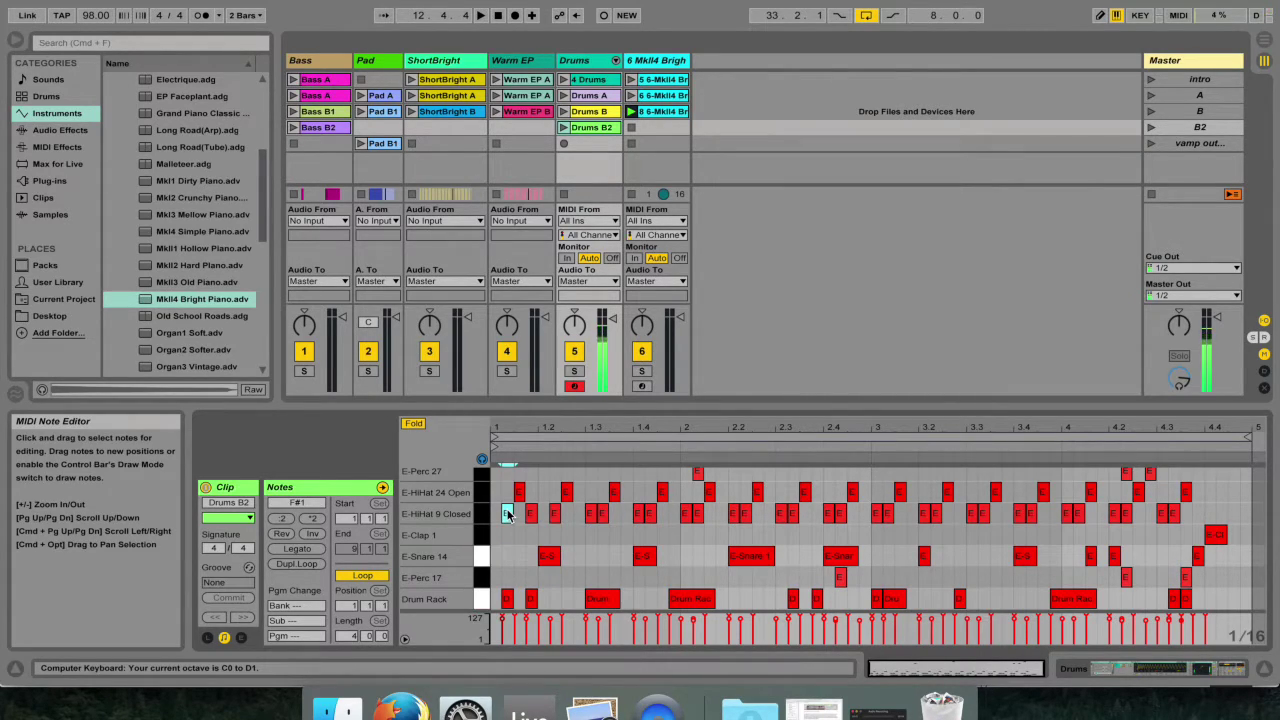
click(507, 514)
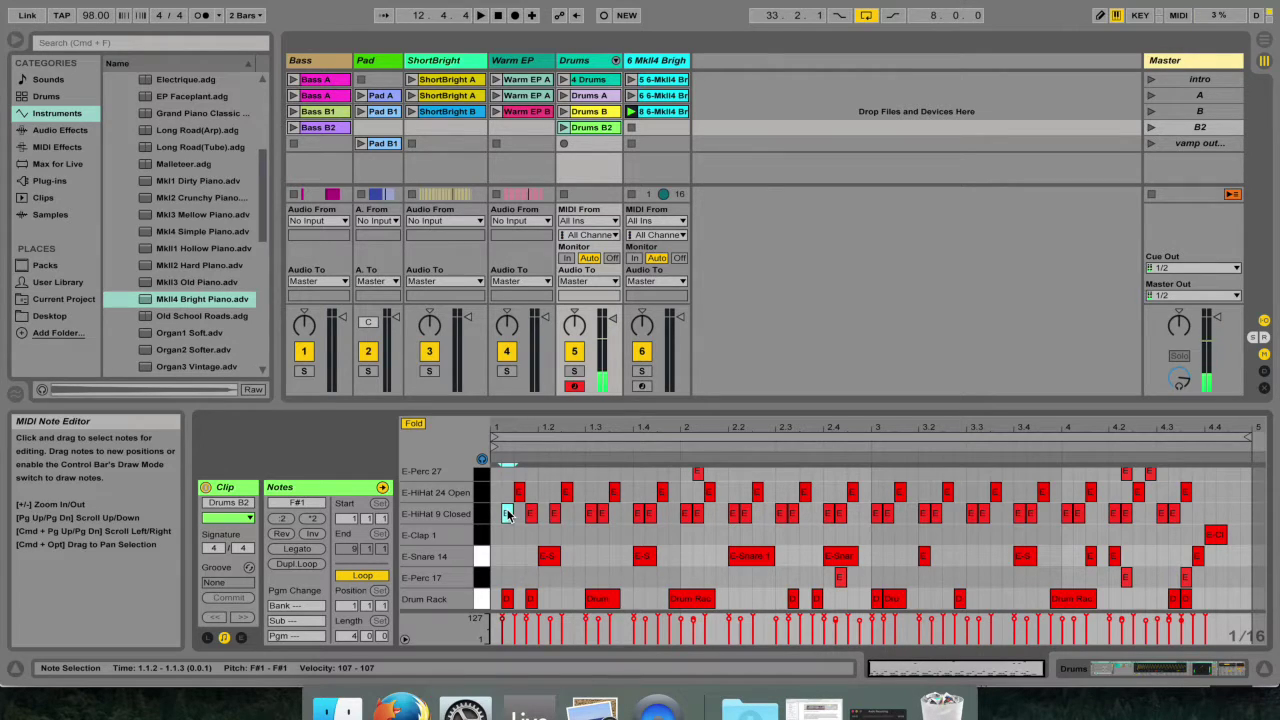
click(626, 15)
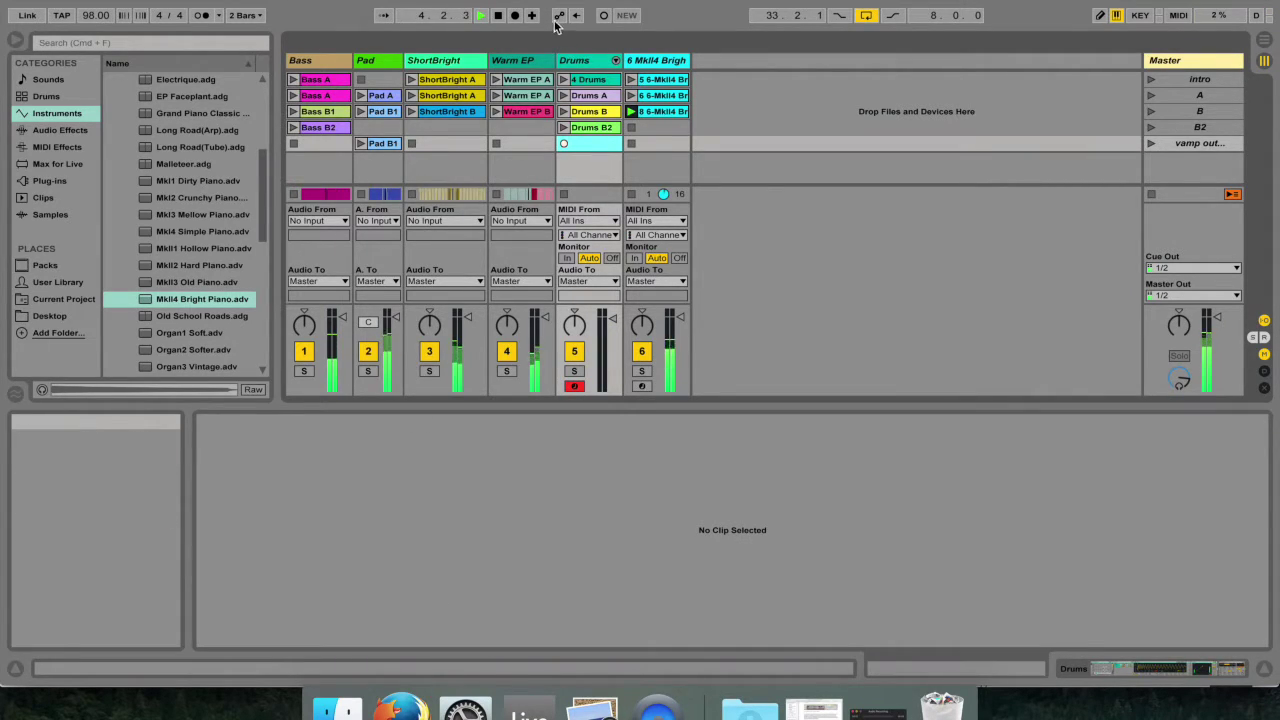
click(604, 17)
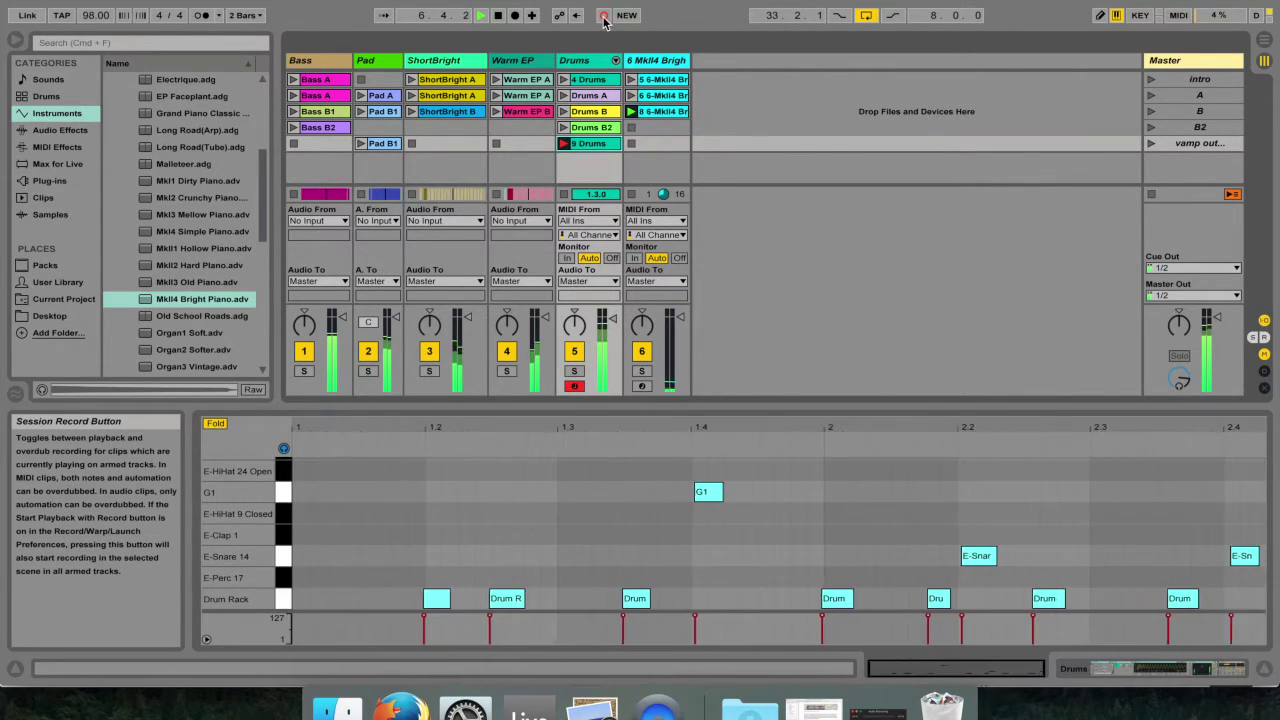
Step: Stop recording and delete the 9 Drums take
click(598, 146)
right_click(597, 150)
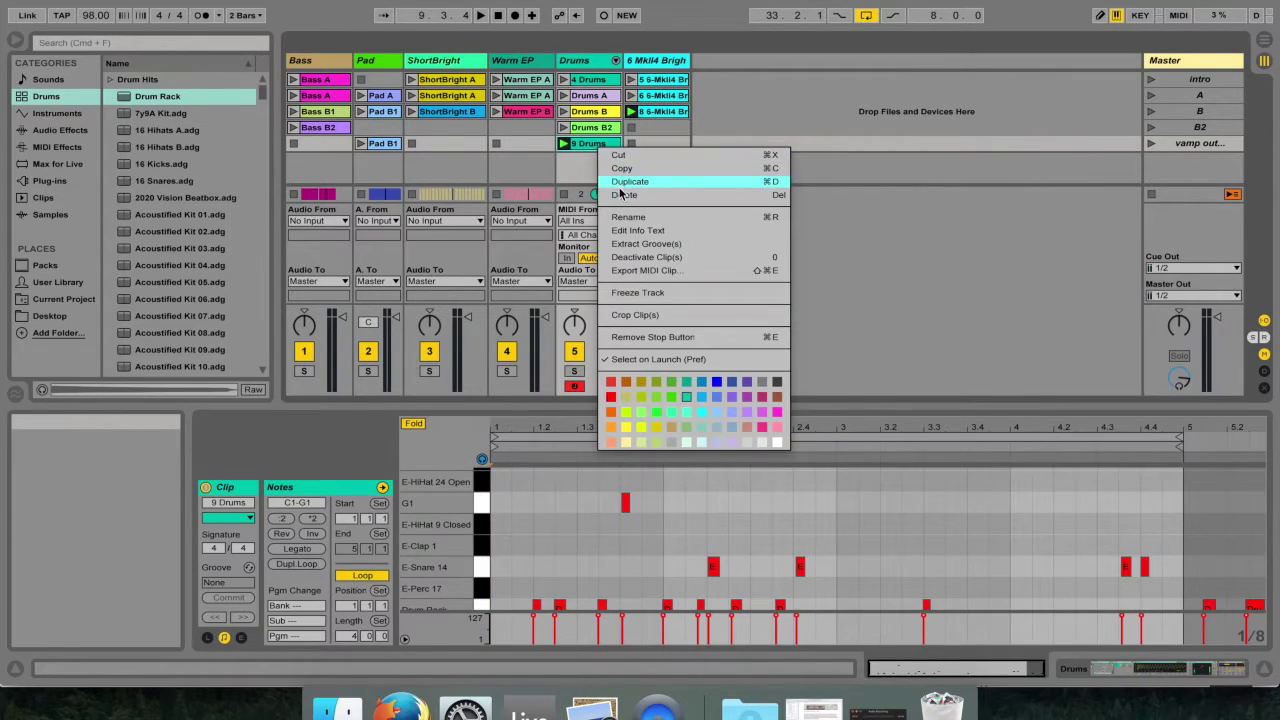
click(615, 189)
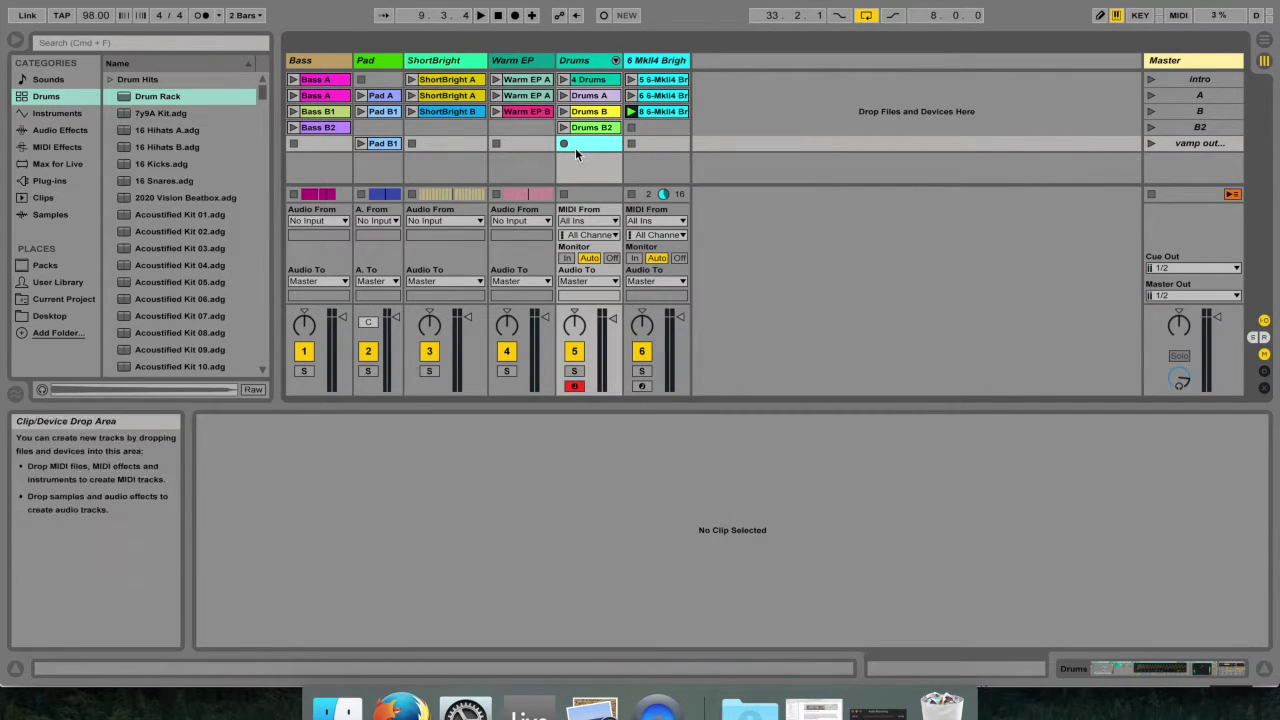
Step: Record a new 10 Drums clip in the vamp out slot and enable the computer MIDI keyboard
click(603, 15)
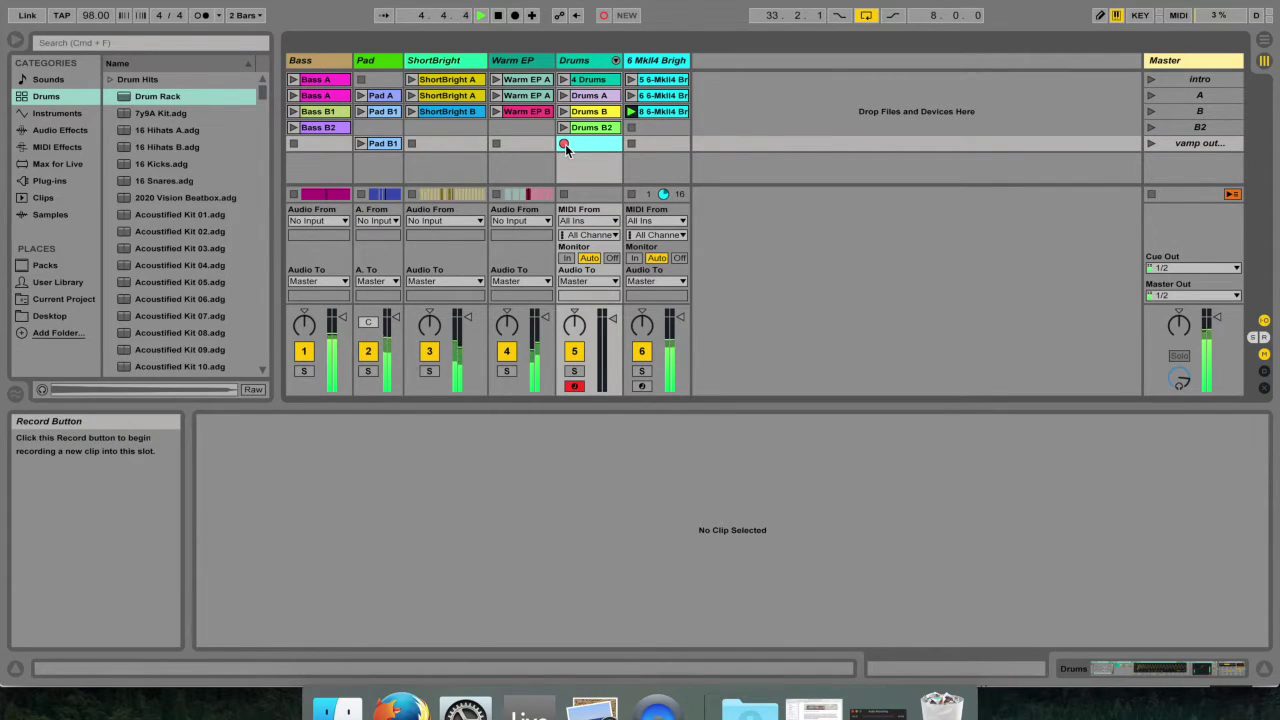
click(565, 144)
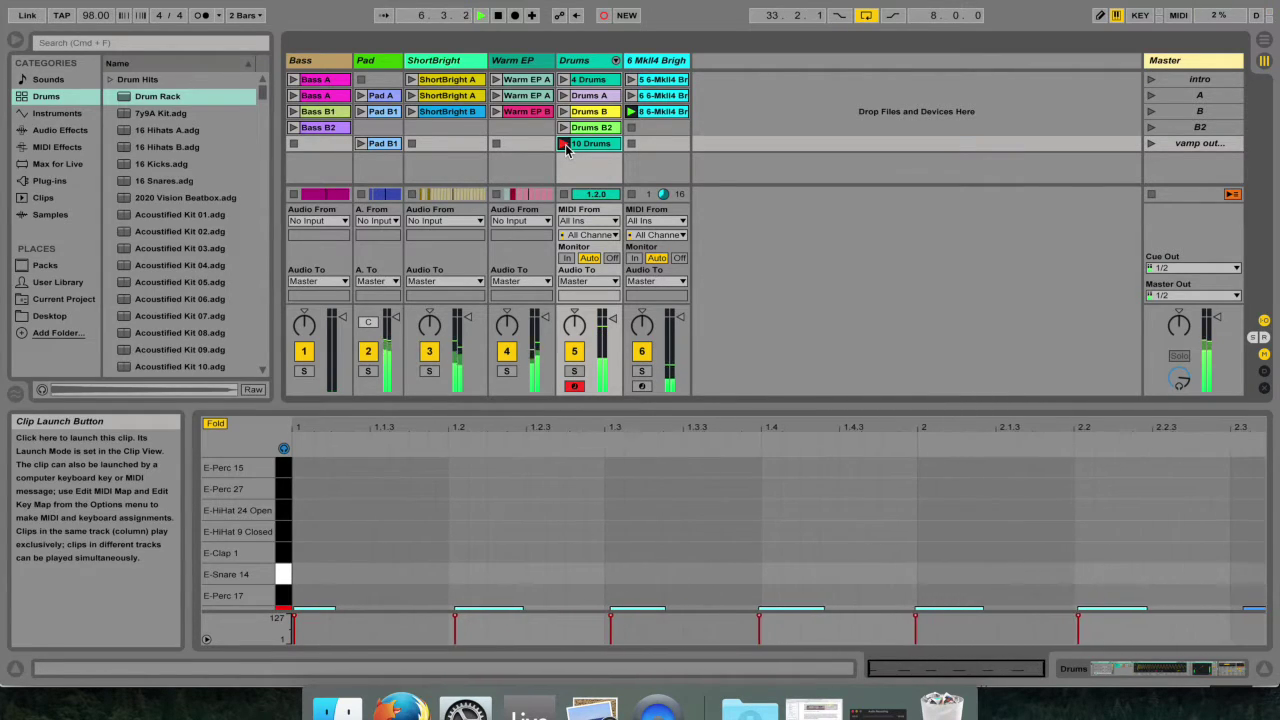
click(565, 144)
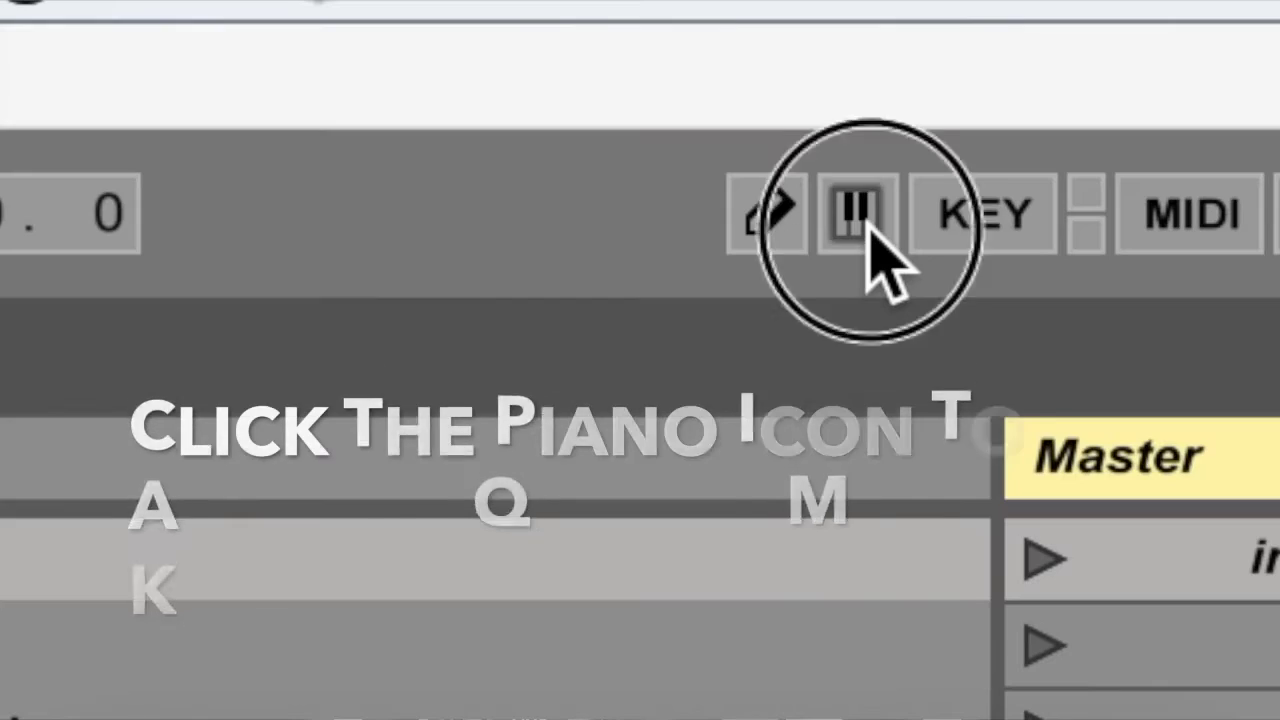
click(1118, 16)
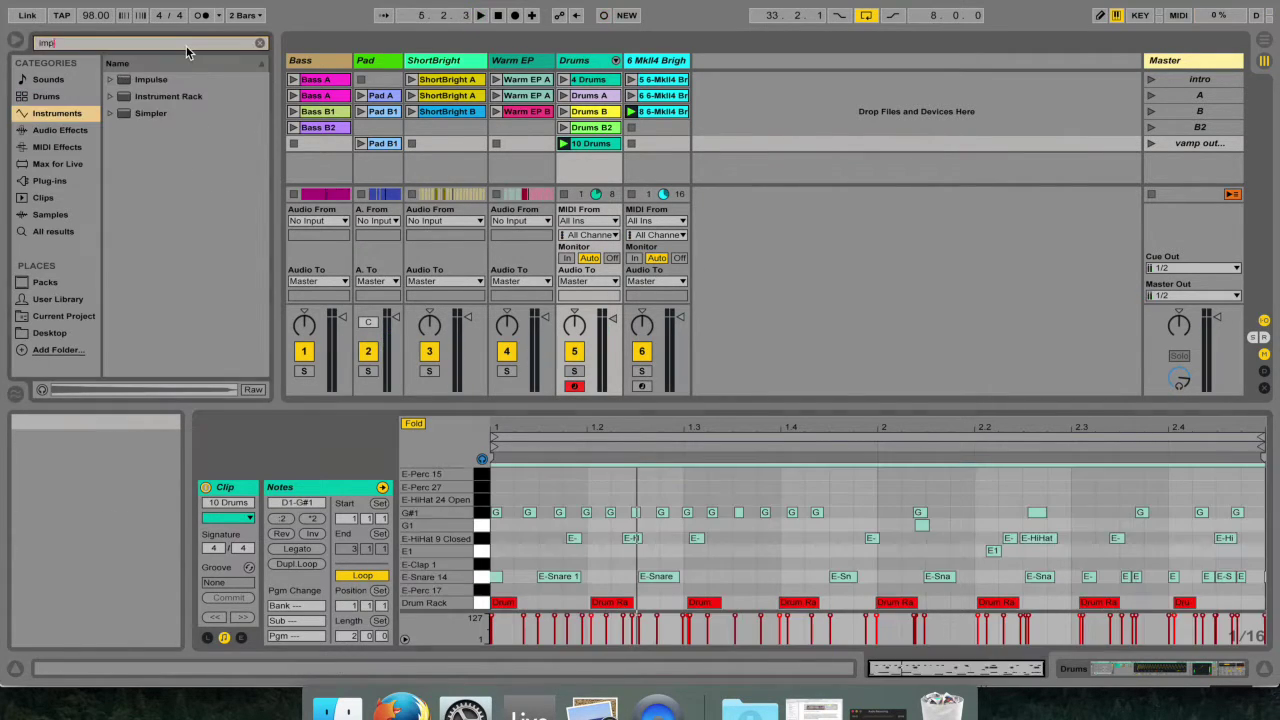
Step: Find Impulse in the browser and load it onto Drums, then show the Arrangement timeline
text(ul)
double_click(149, 81)
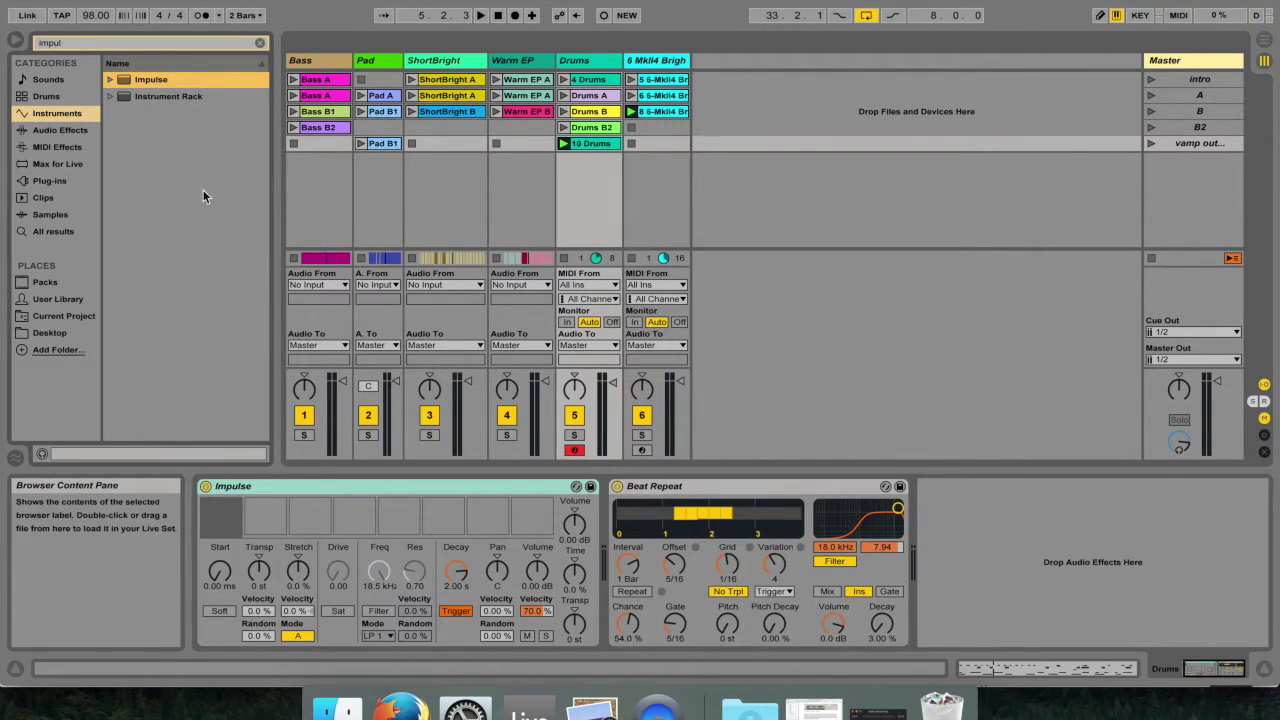
click(111, 80)
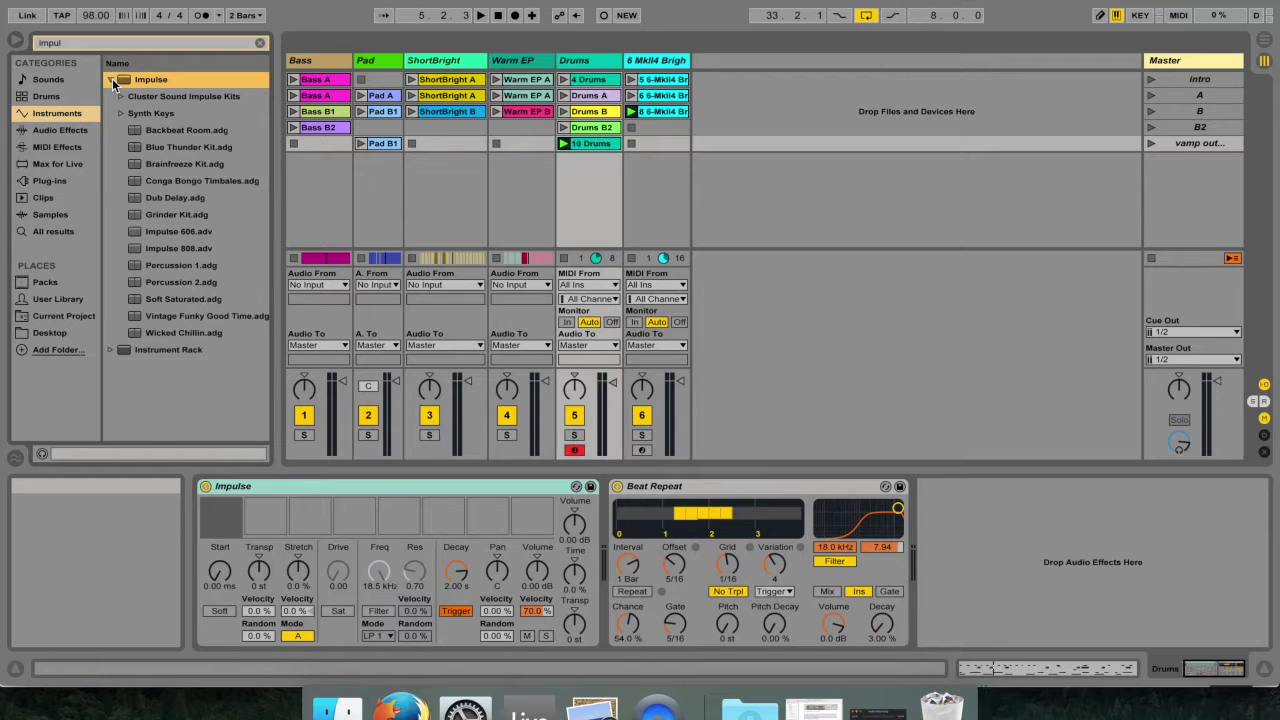
click(112, 79)
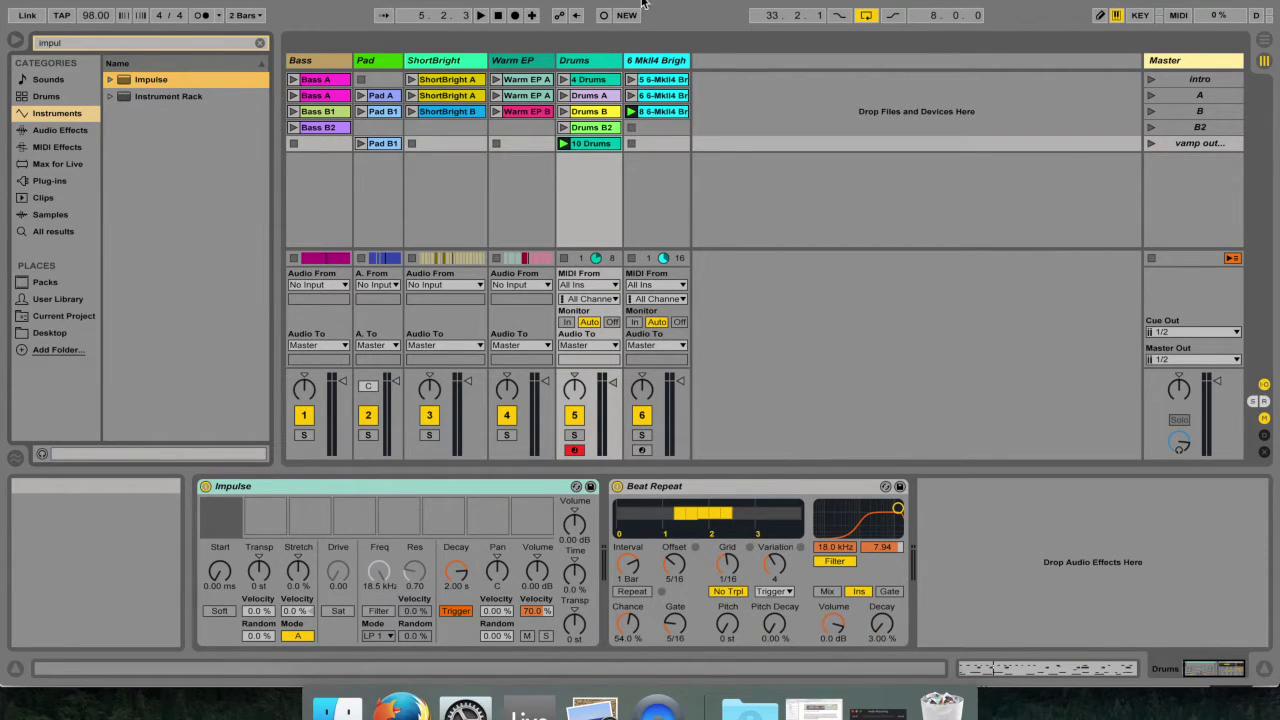
key(Tab)
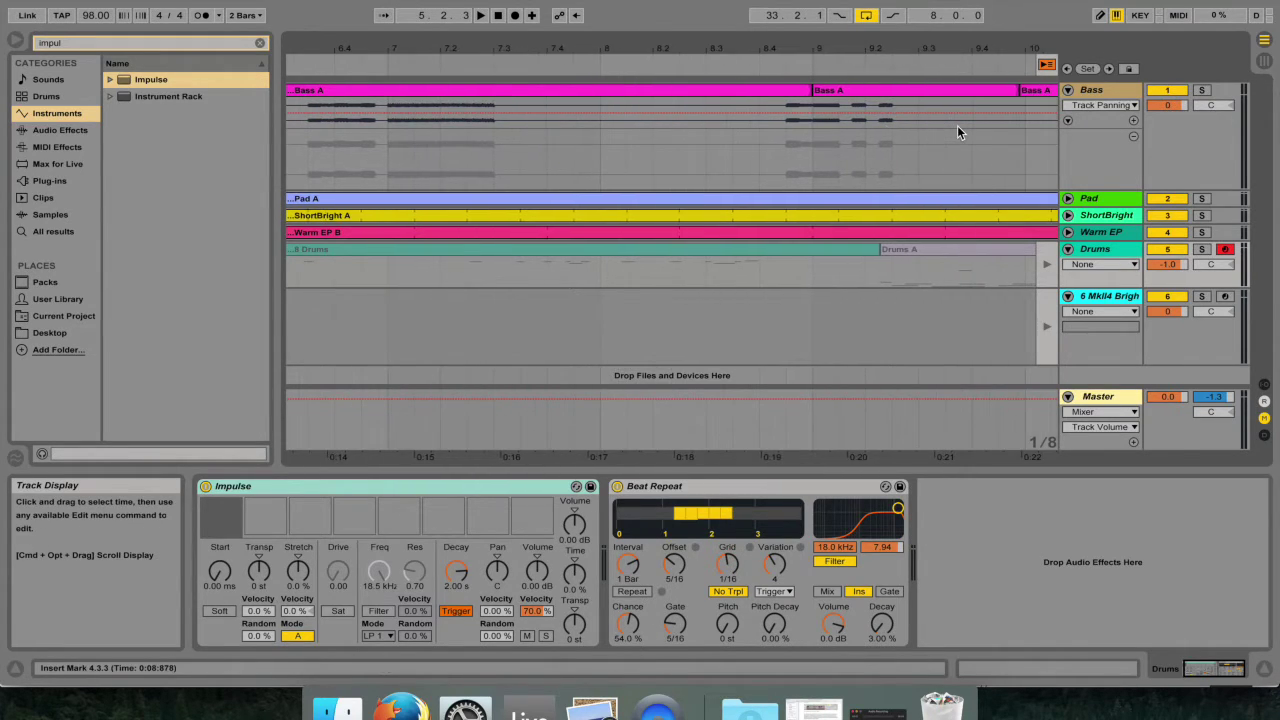
Step: Arm track 6 Mkll4 Bright Piano for recording in place of Drums, ending in Session View
key(Tab)
click(636, 449)
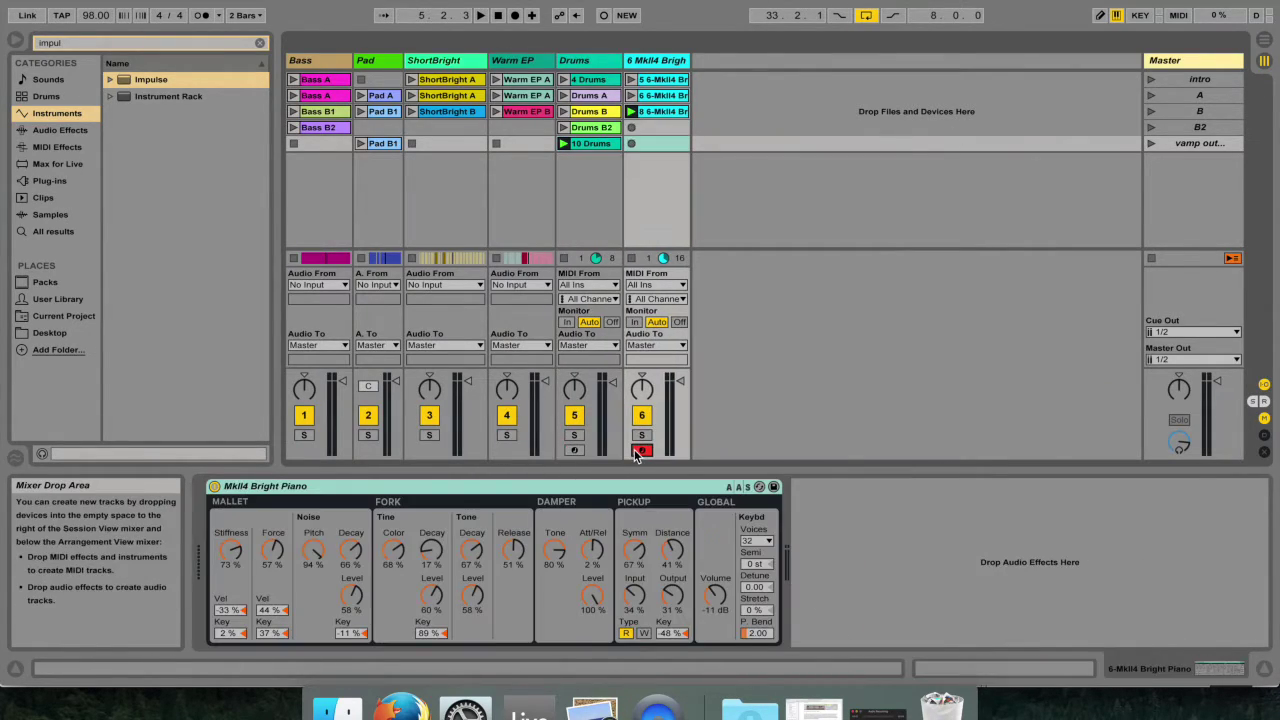
key(Tab)
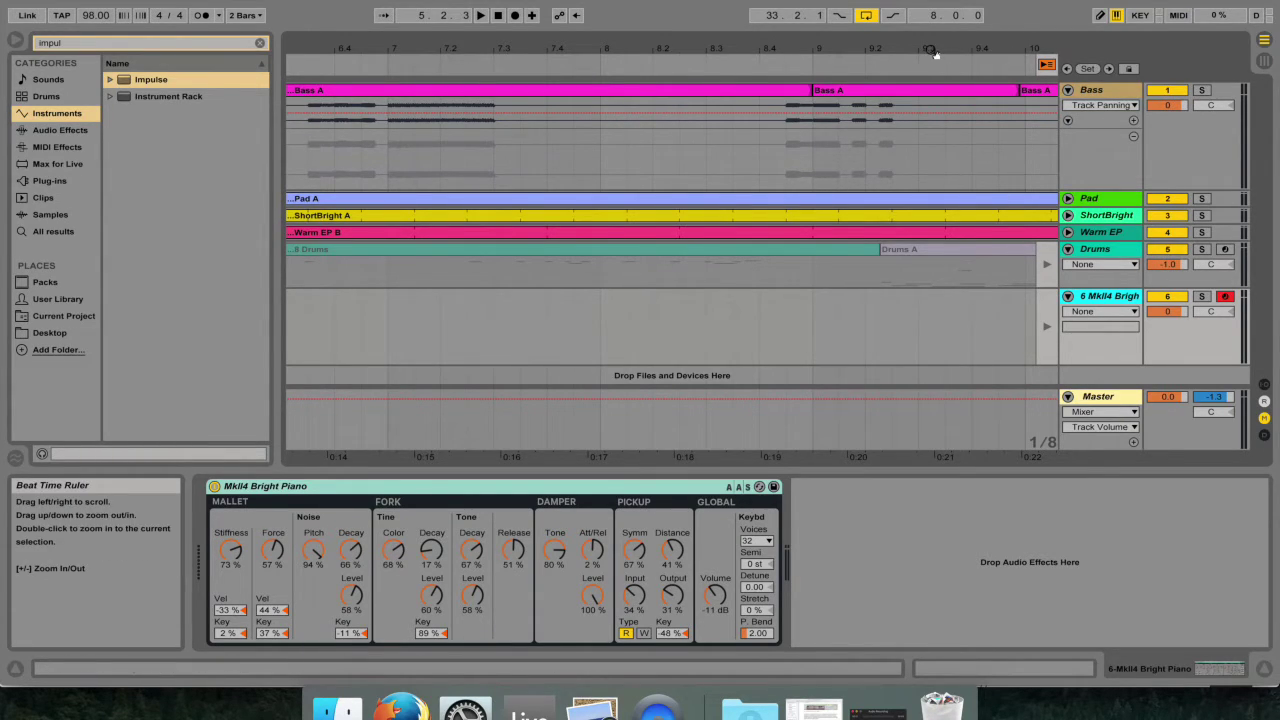
key(Tab)
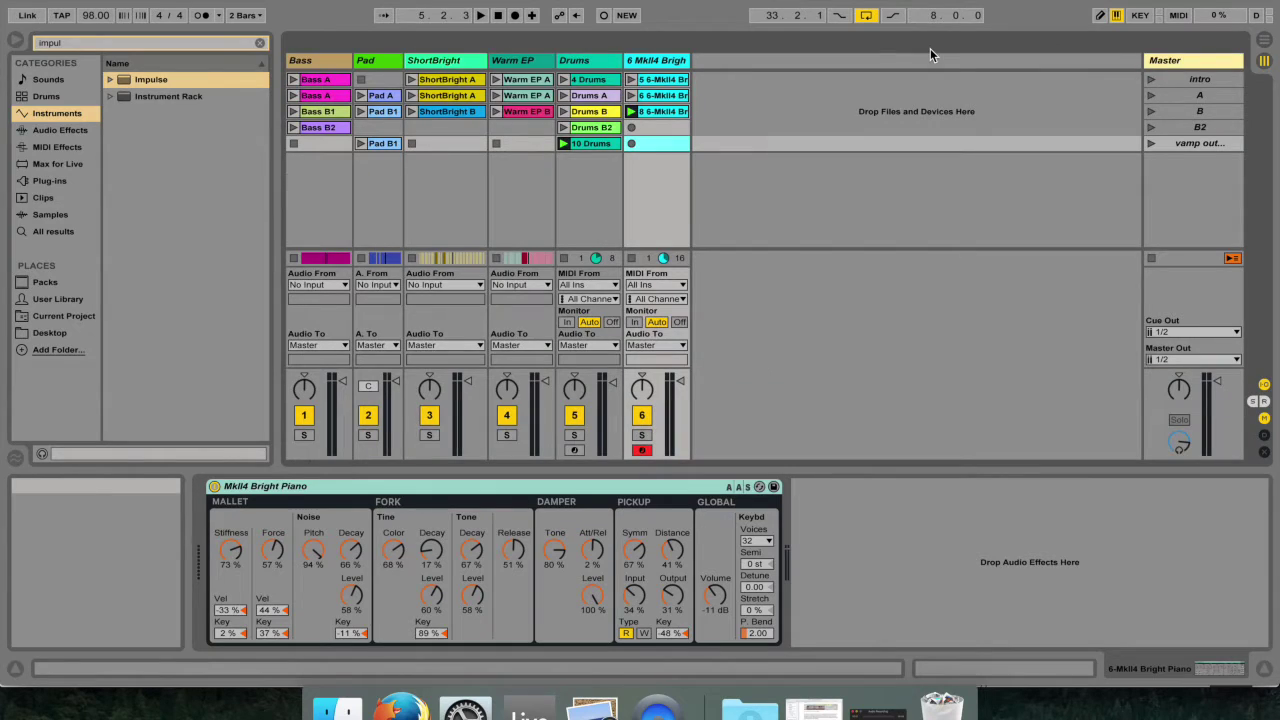